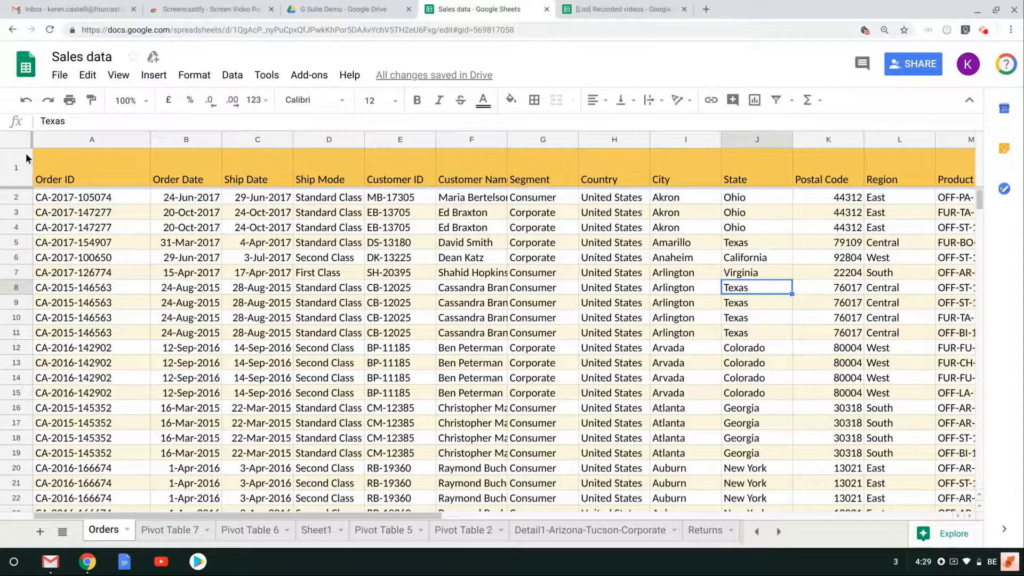
# Create a filter across the entire Orders sheet
pyautogui.click(13, 138)
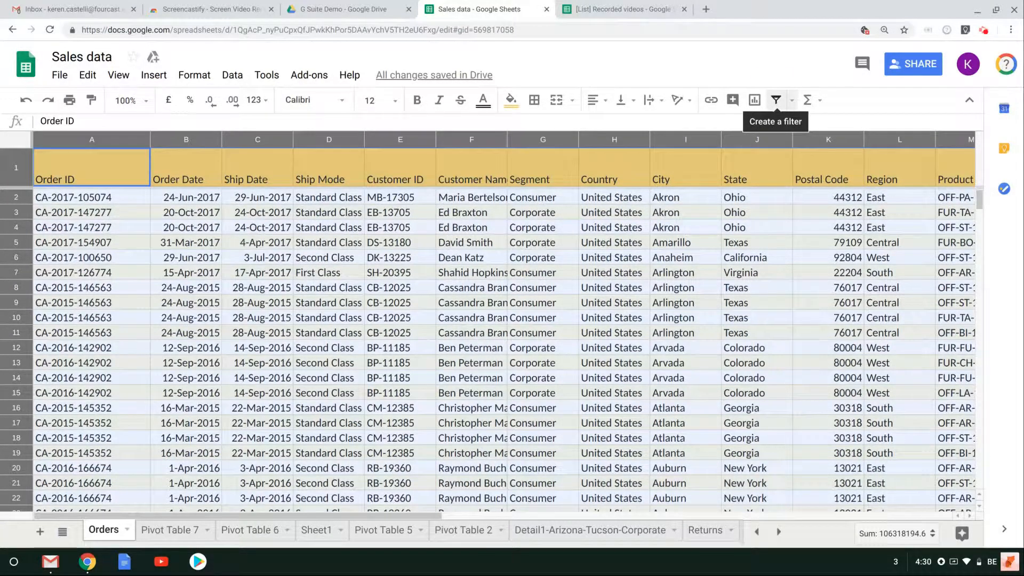
pyautogui.click(775, 100)
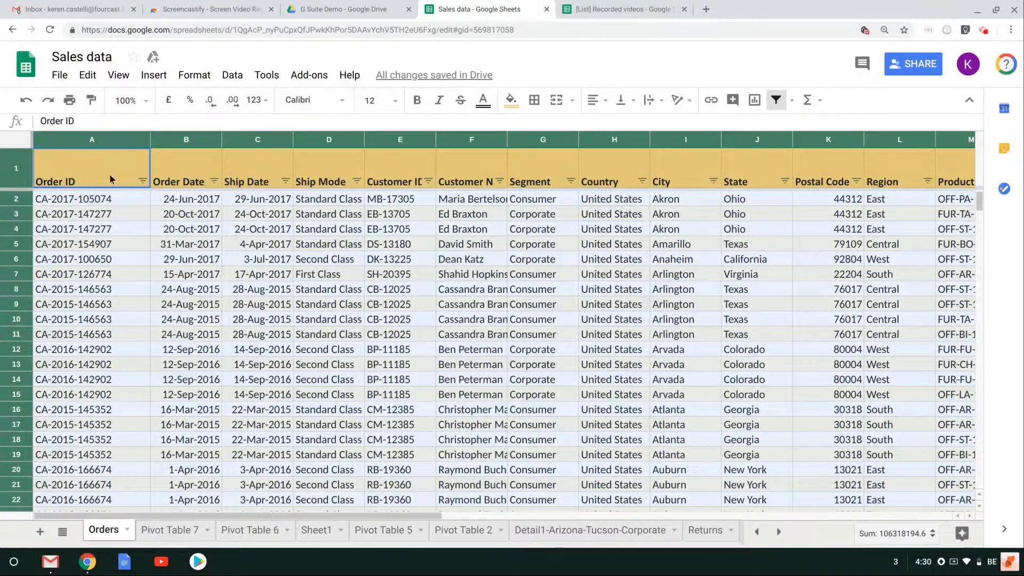
pyautogui.click(707, 263)
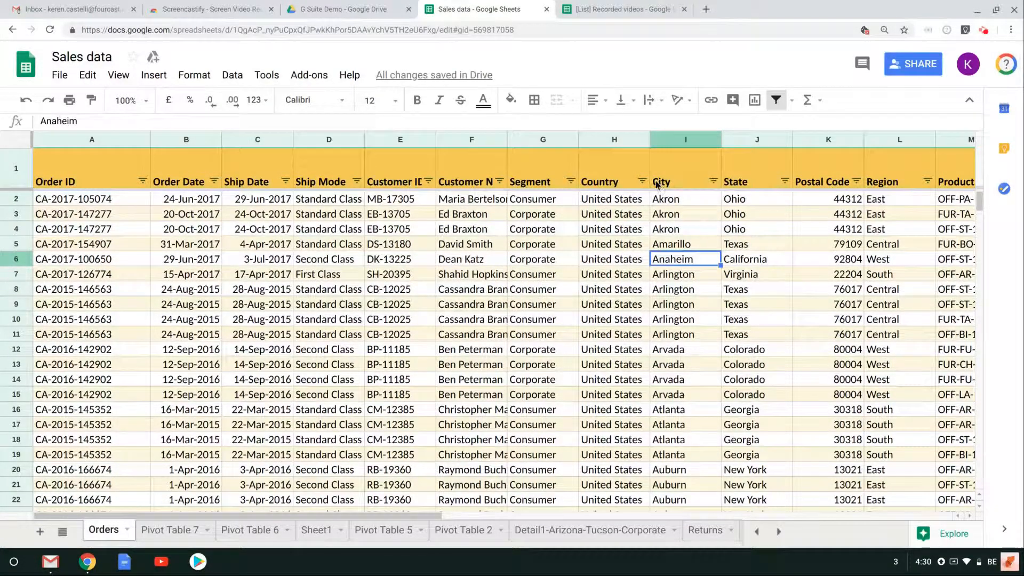
# Sort the order rows by the City column from A to Z and review the sorted cities
pyautogui.click(713, 182)
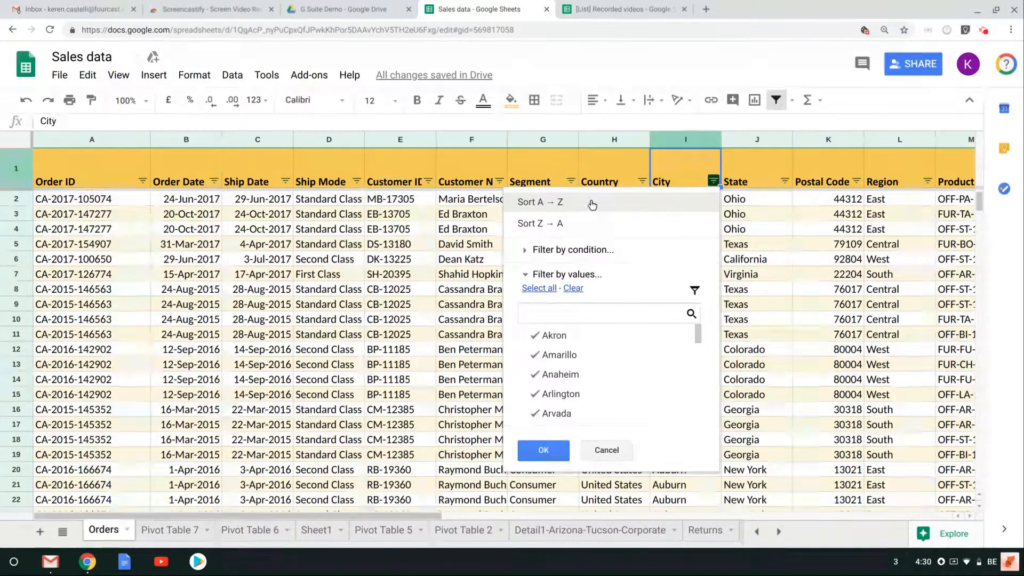
pyautogui.click(561, 203)
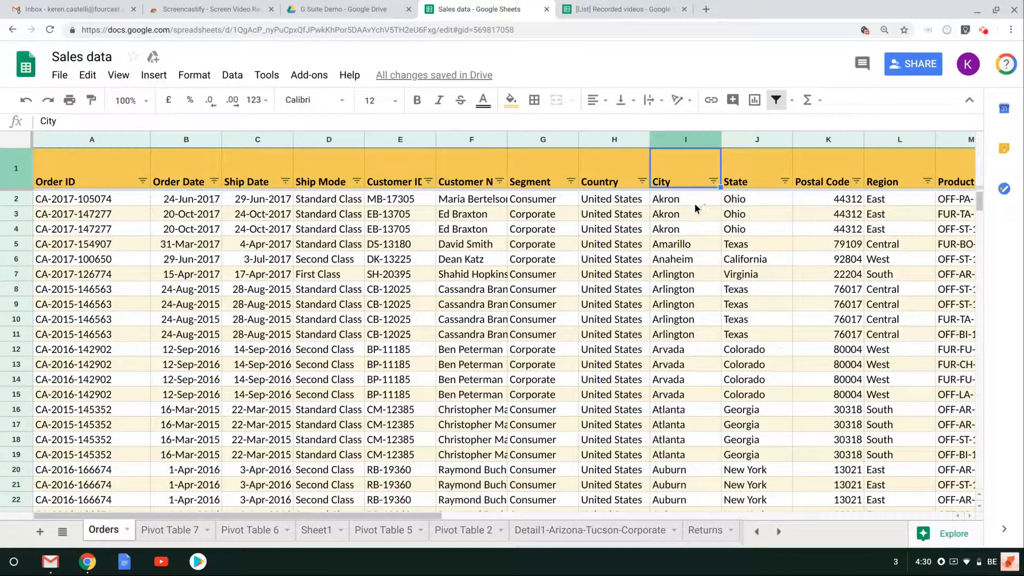
pyautogui.scroll(-15, 811, 273)
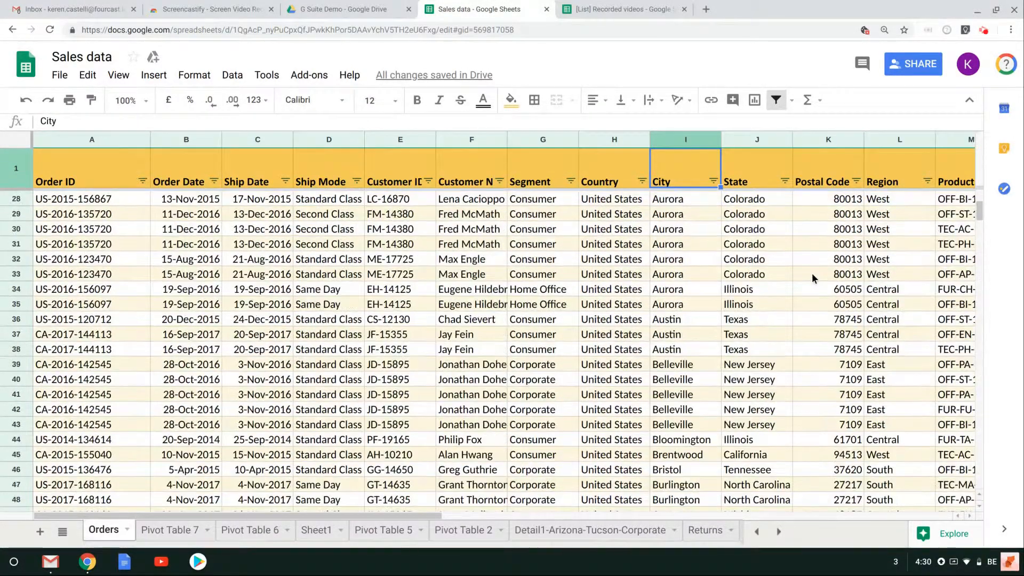
pyautogui.scroll(-4, 812, 273)
pyautogui.scroll(20, 812, 273)
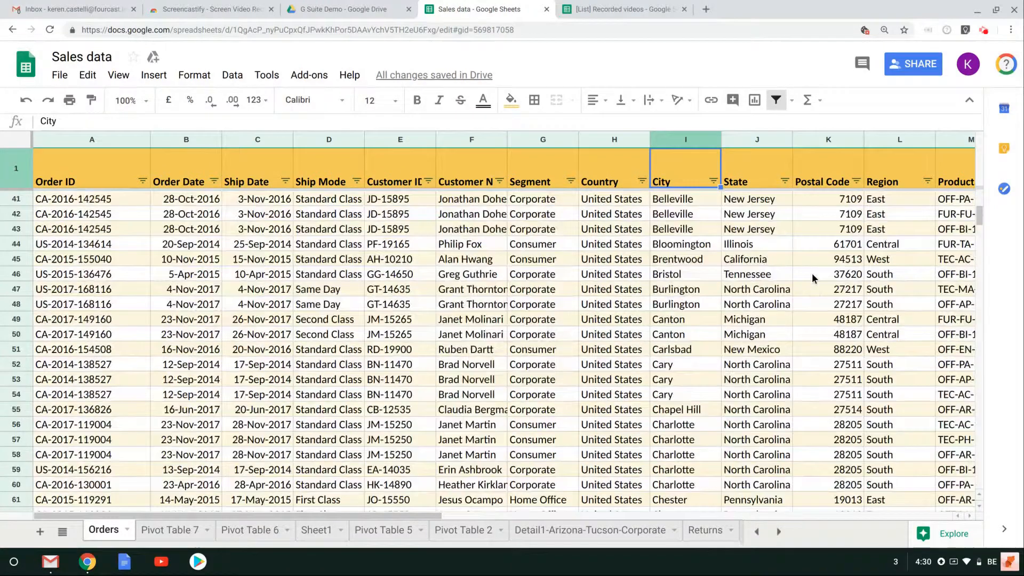
# Sort the order rows by the City column from Z to A and review the sorted cities
pyautogui.click(713, 181)
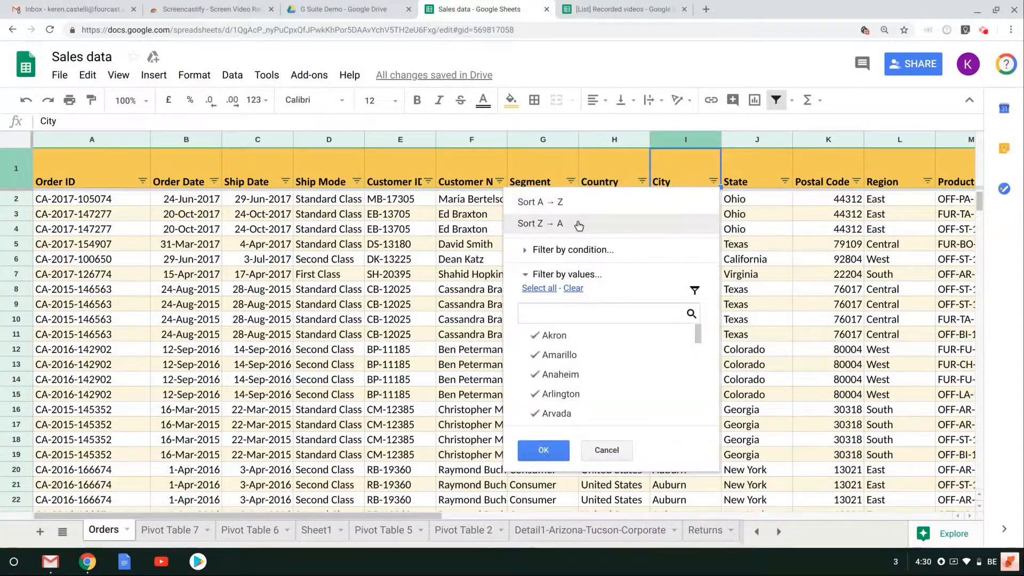
pyautogui.click(534, 225)
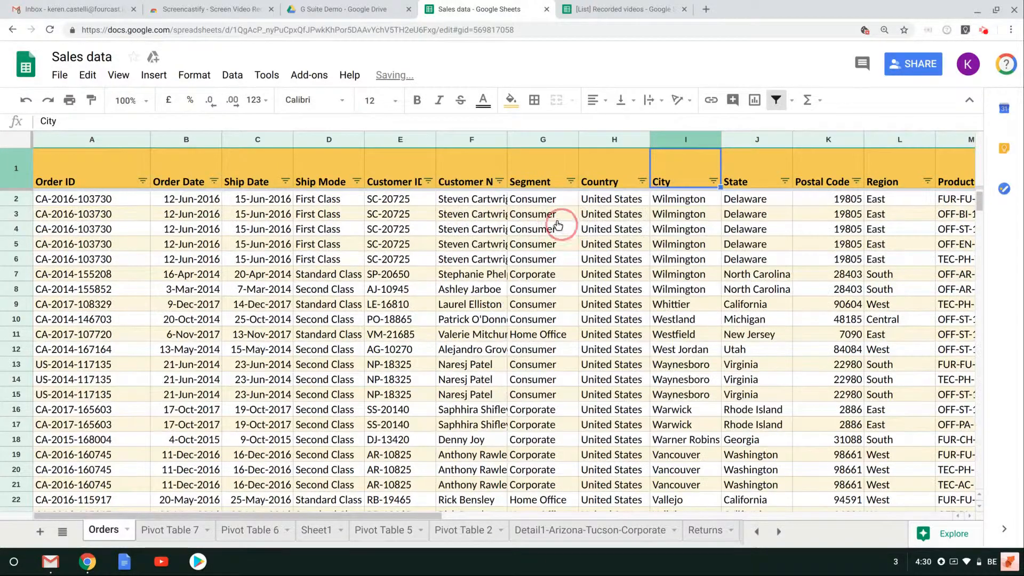
pyautogui.scroll(-12, 876, 367)
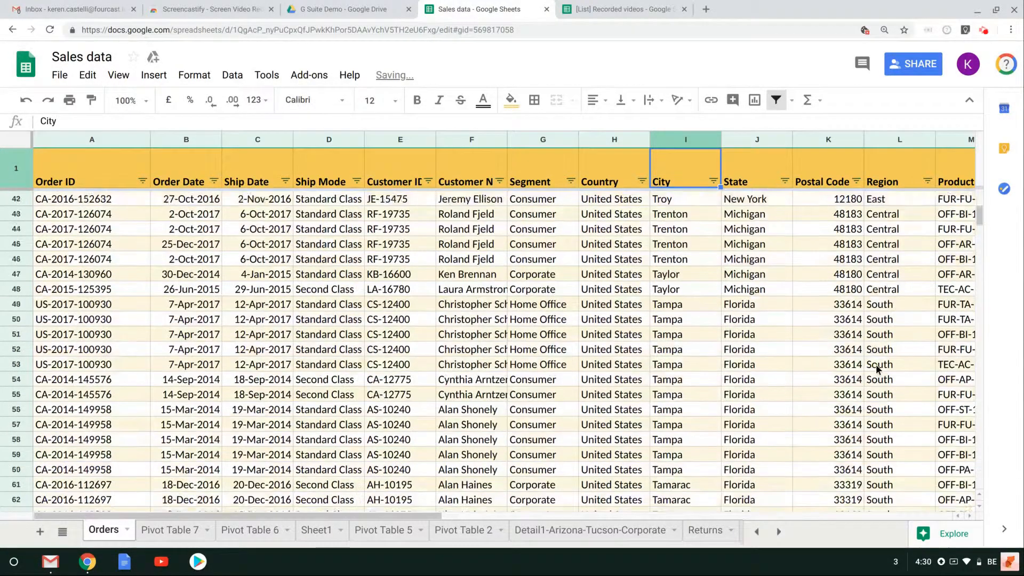
pyautogui.scroll(-5, 876, 363)
pyautogui.scroll(20, 876, 364)
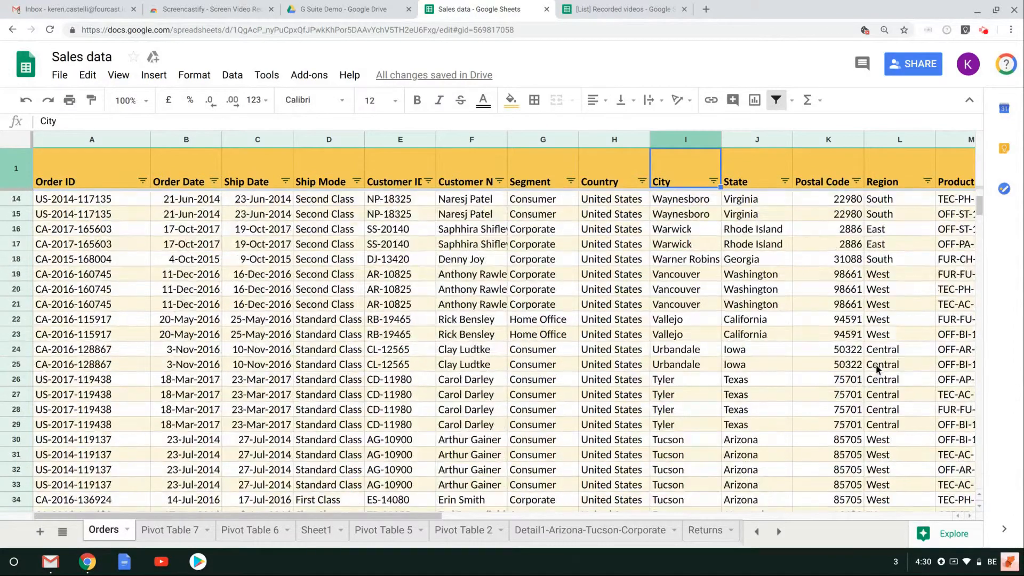
pyautogui.click(687, 233)
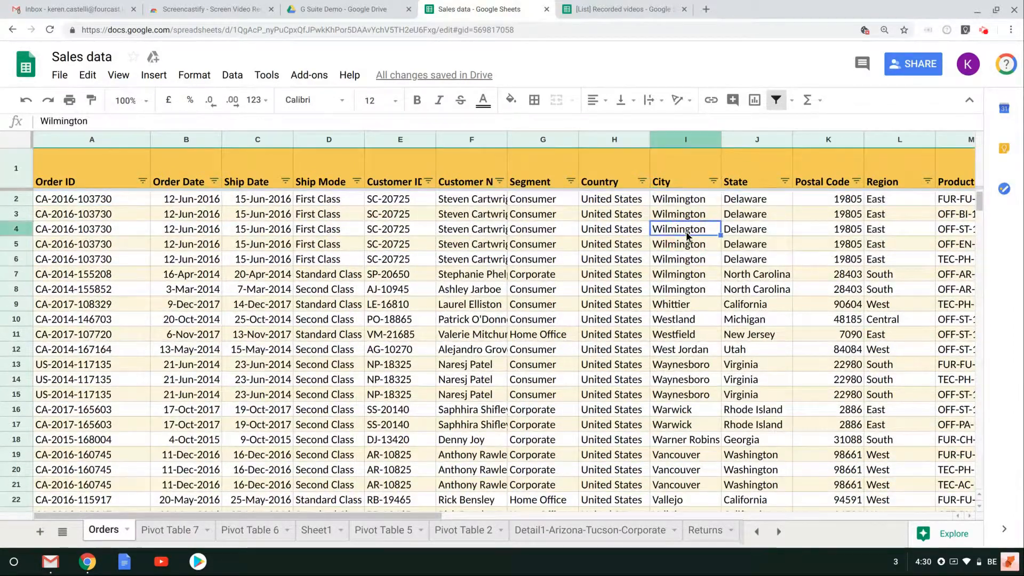
pyautogui.click(694, 245)
pyautogui.click(697, 231)
pyautogui.click(711, 201)
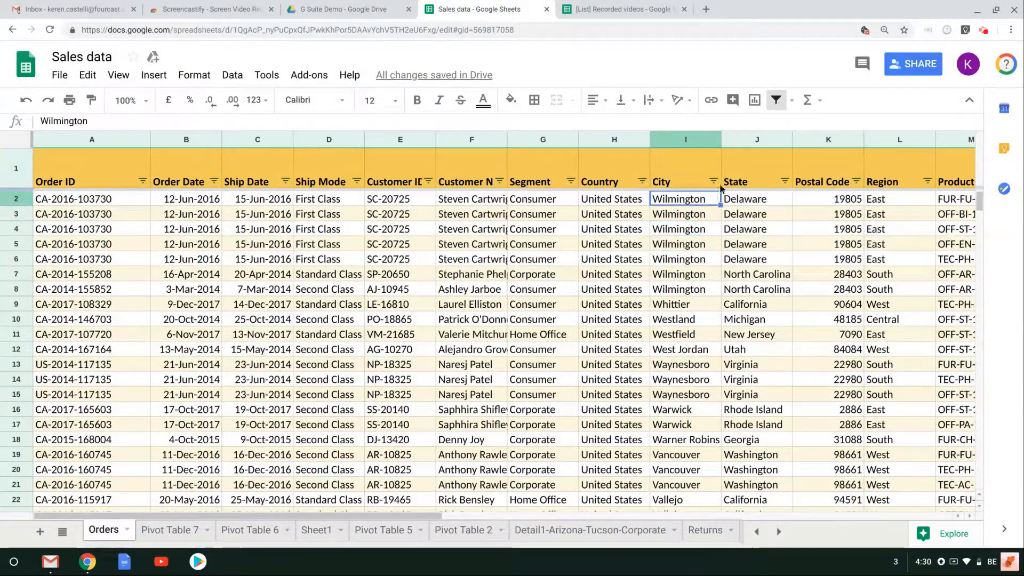
# Examine the conditions available for filtering the City column, without applying any of them
pyautogui.click(714, 182)
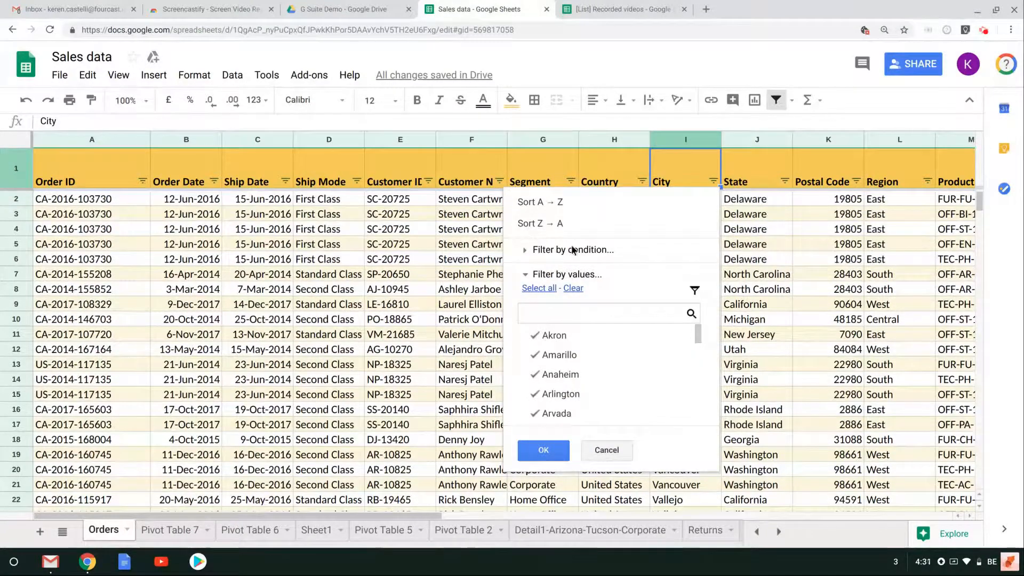
pyautogui.click(589, 250)
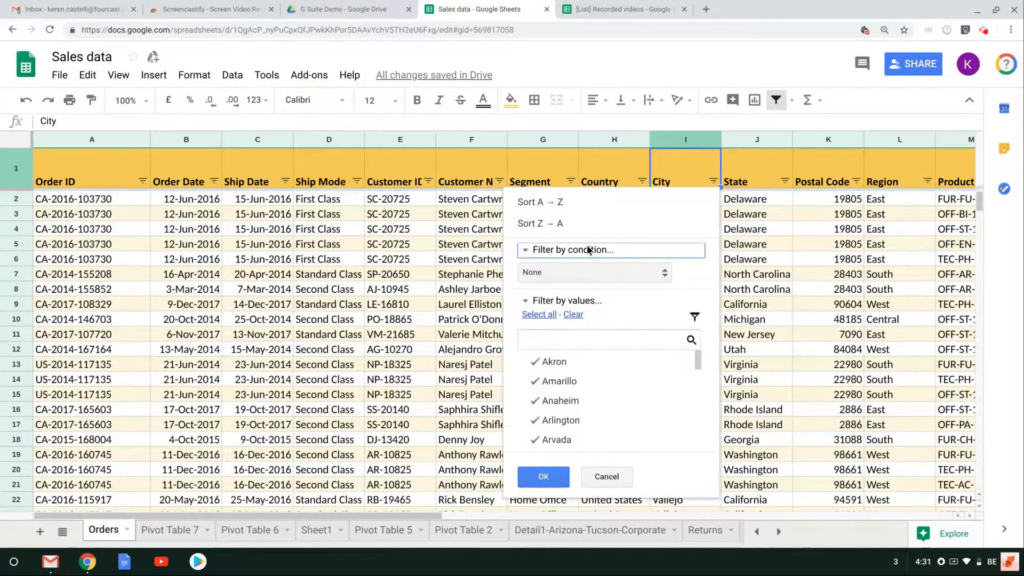
pyautogui.click(555, 273)
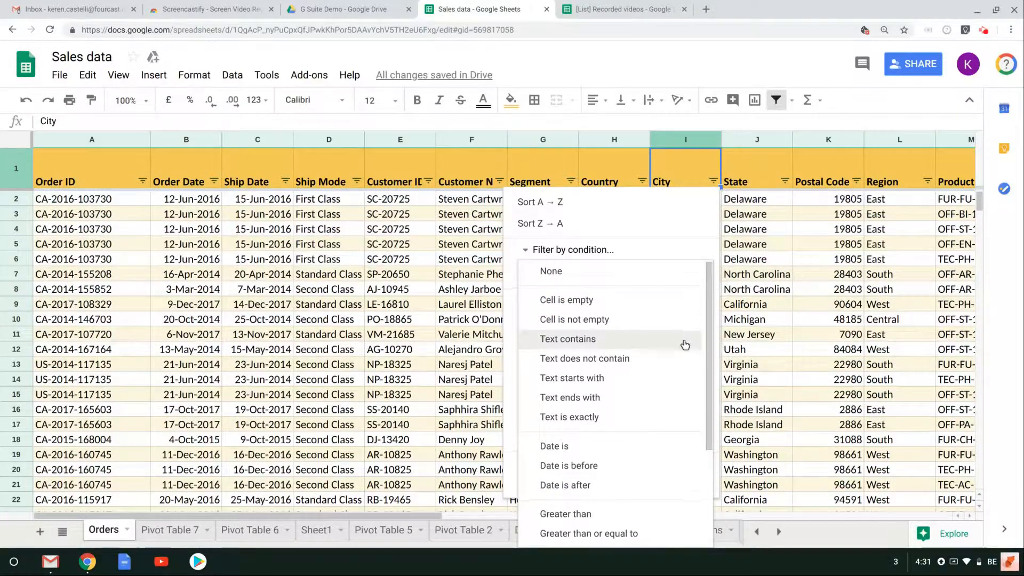
pyautogui.scroll(-1, 683, 346)
pyautogui.scroll(-1, 685, 345)
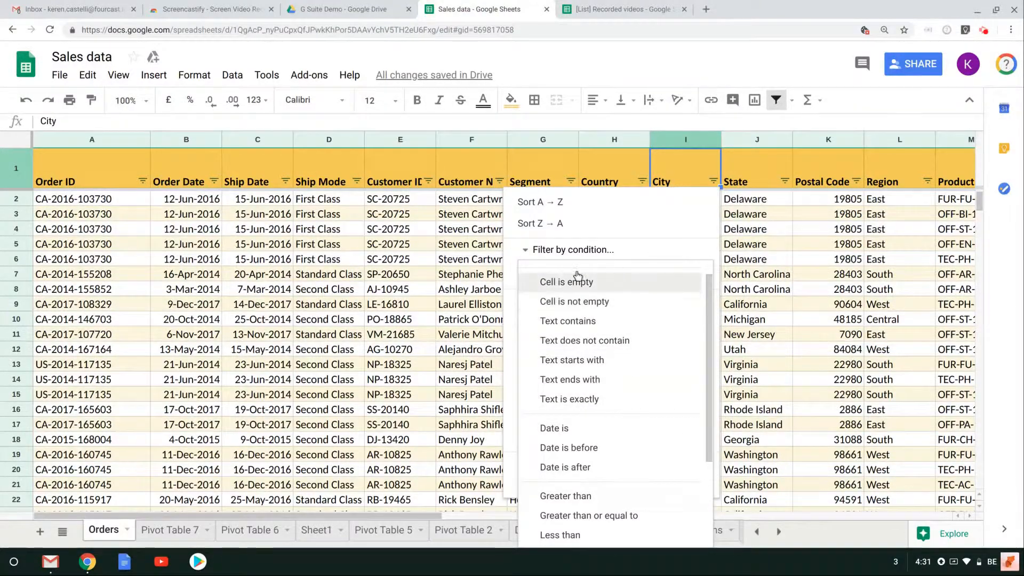
pyautogui.scroll(-3, 634, 412)
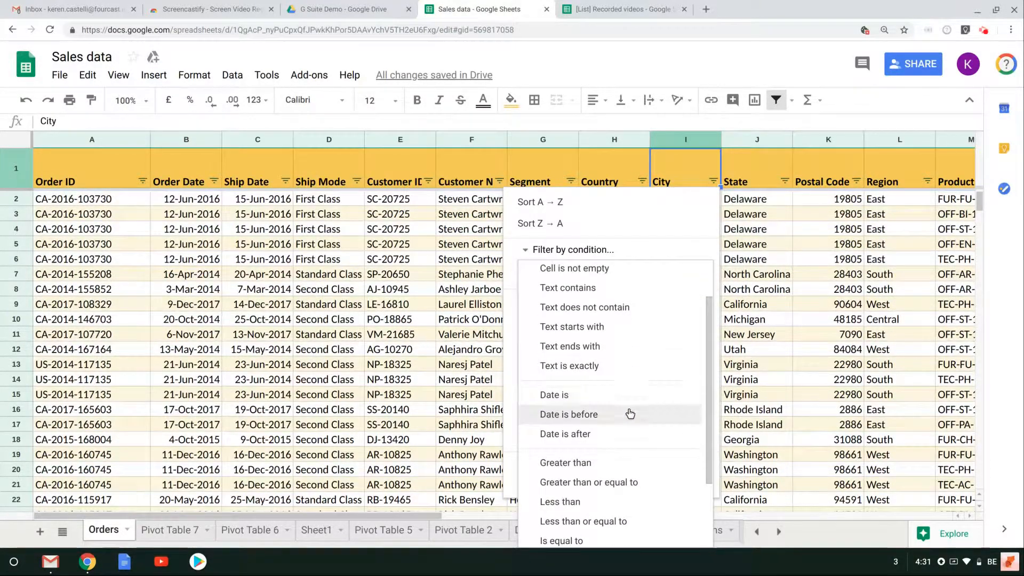
pyautogui.scroll(-3, 624, 437)
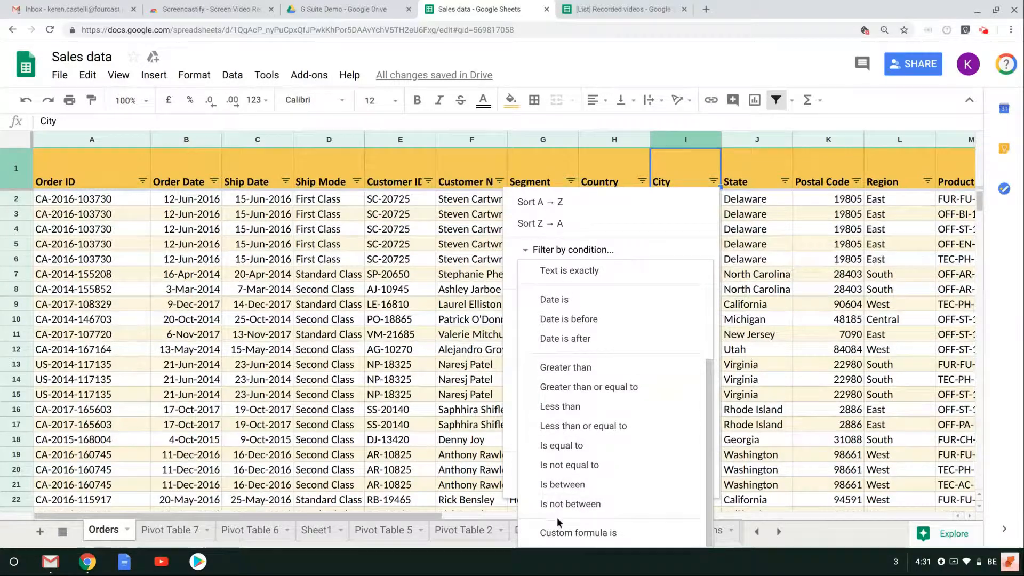
pyautogui.click(590, 235)
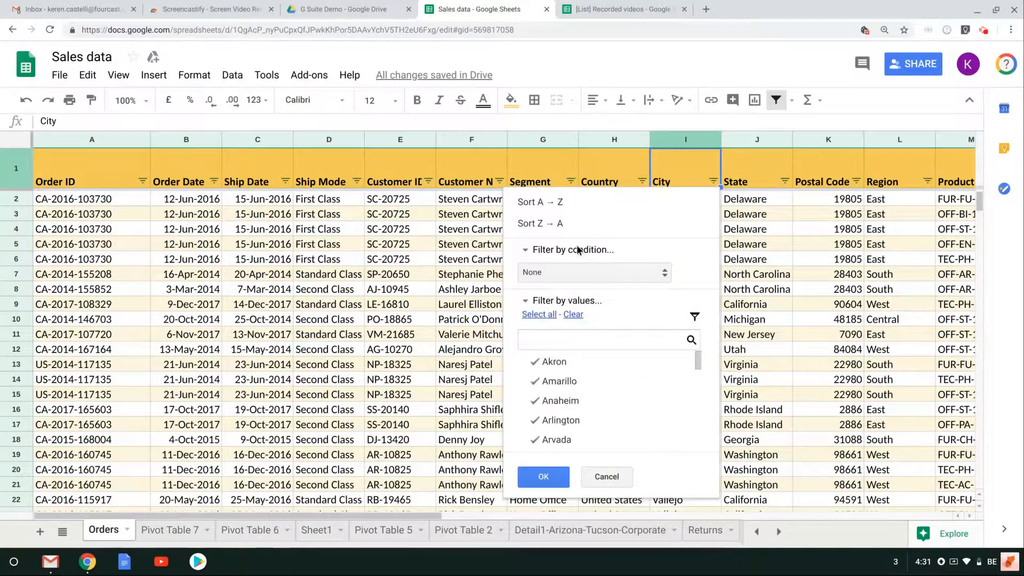
pyautogui.click(526, 250)
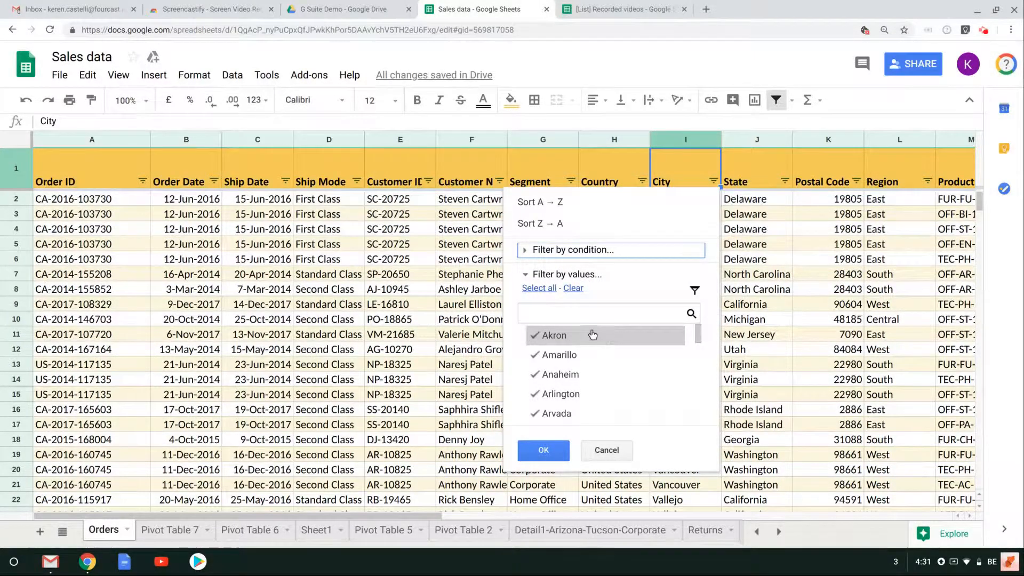
# Filter the City column by values so that only the Akron rows are shown
pyautogui.scroll(-1, 603, 354)
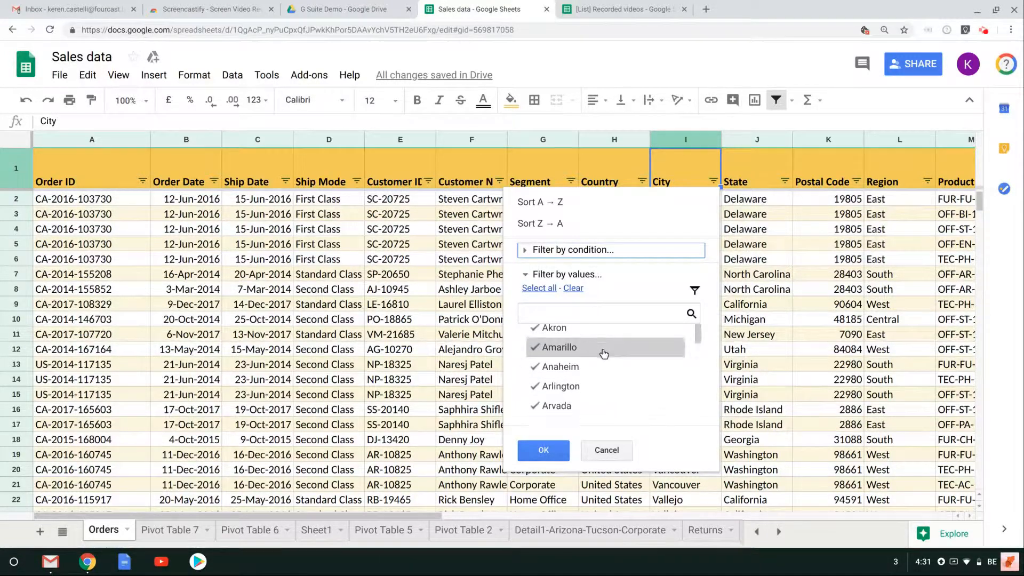
pyautogui.scroll(1, 603, 387)
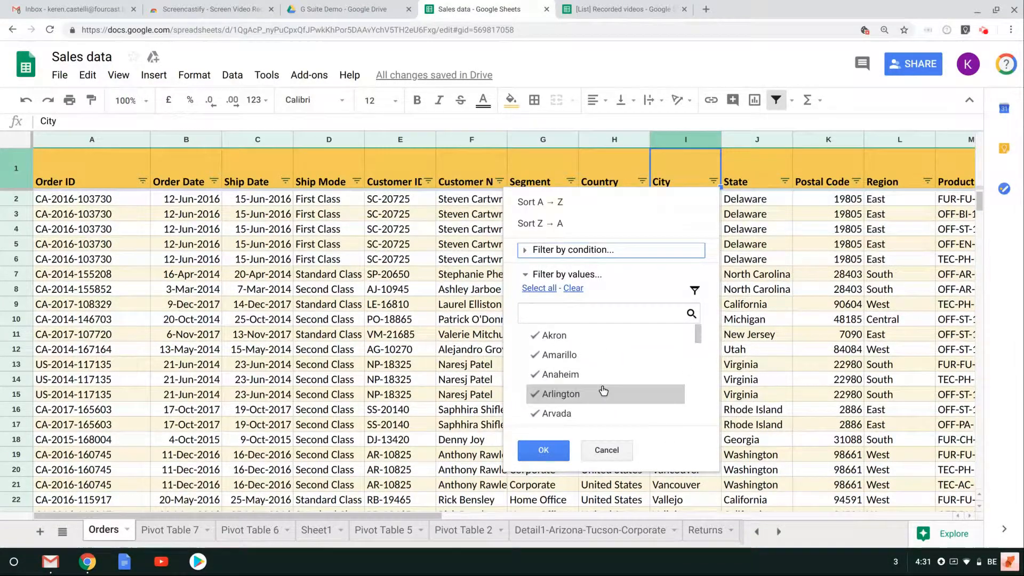
pyautogui.click(569, 288)
pyautogui.click(552, 335)
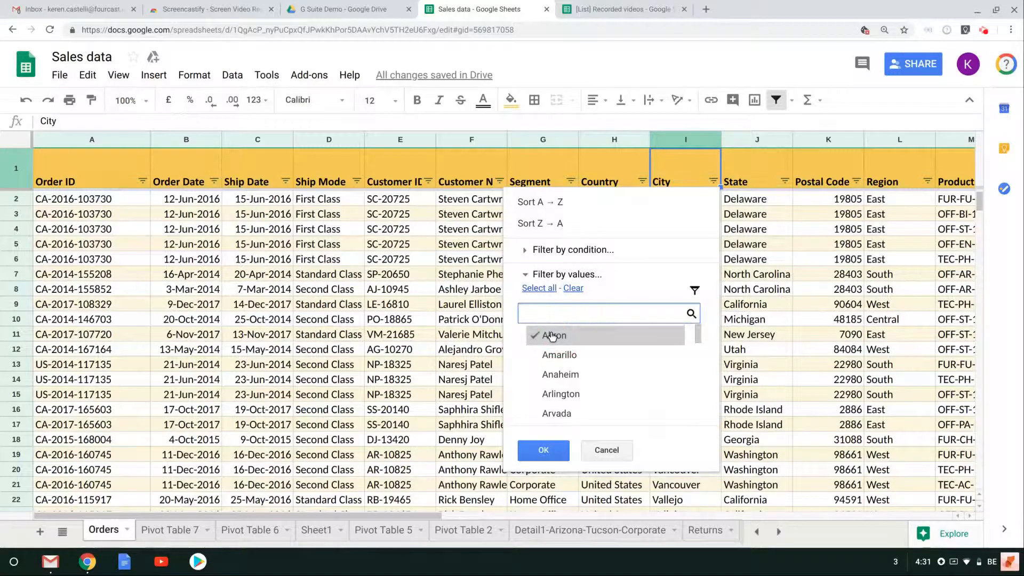
pyautogui.click(544, 450)
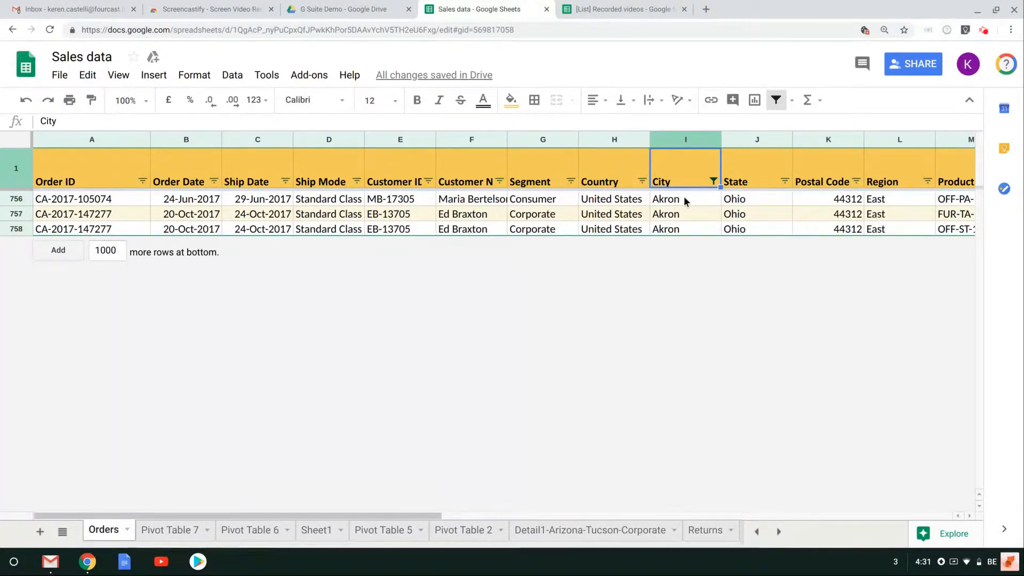
# Add Atlanta and Bristol to the values shown by the City filter and check the filtered rows
pyautogui.click(713, 183)
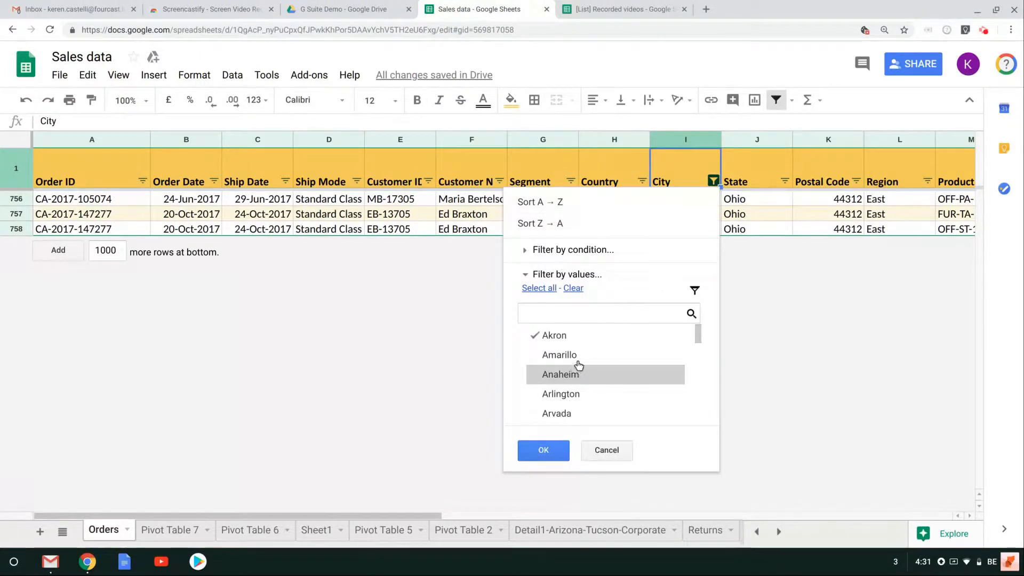
pyautogui.scroll(-1, 579, 368)
pyautogui.scroll(-1, 578, 368)
pyautogui.click(567, 380)
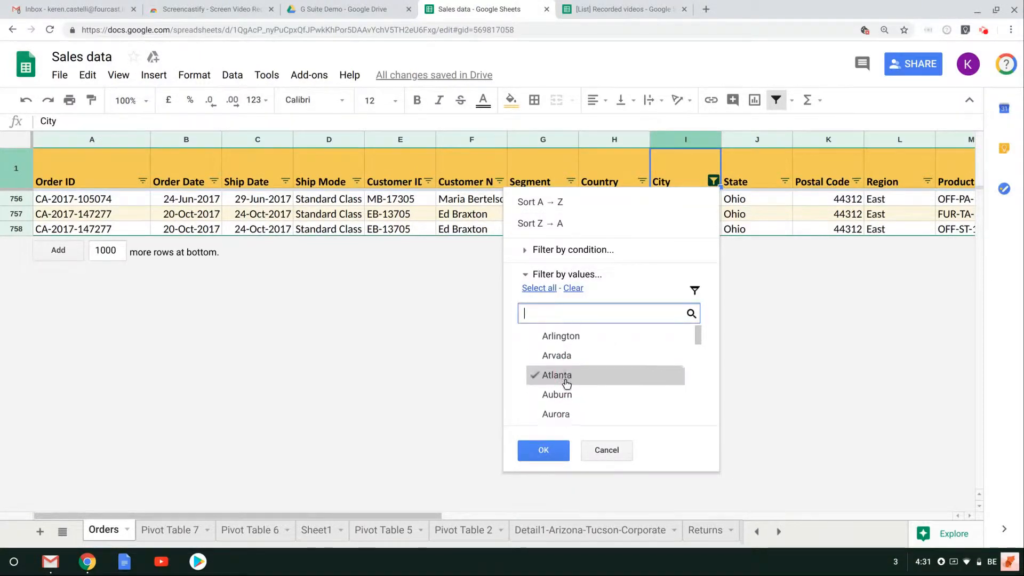
pyautogui.scroll(-1, 566, 382)
pyautogui.scroll(-2, 563, 382)
pyautogui.click(555, 382)
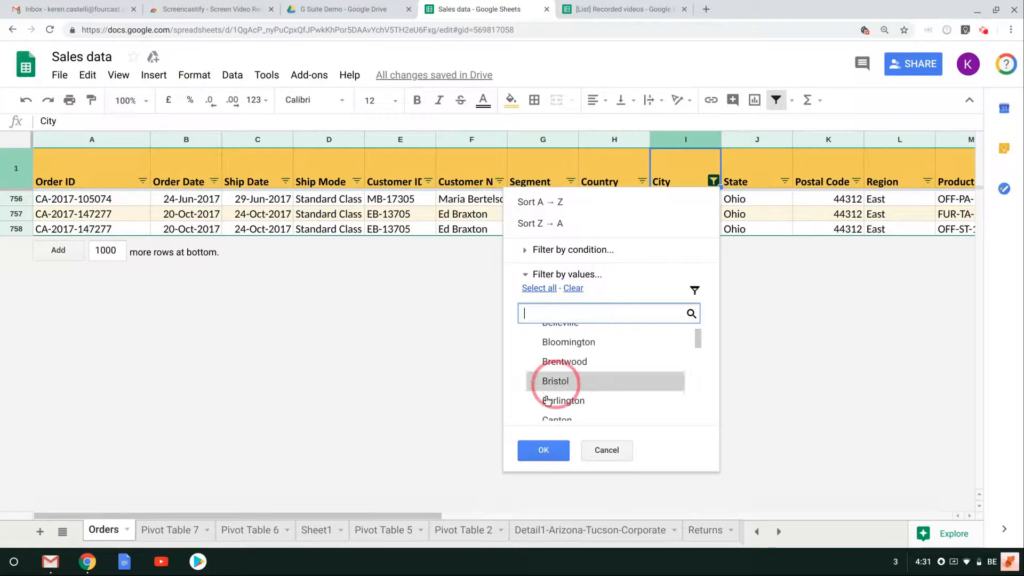
pyautogui.click(544, 449)
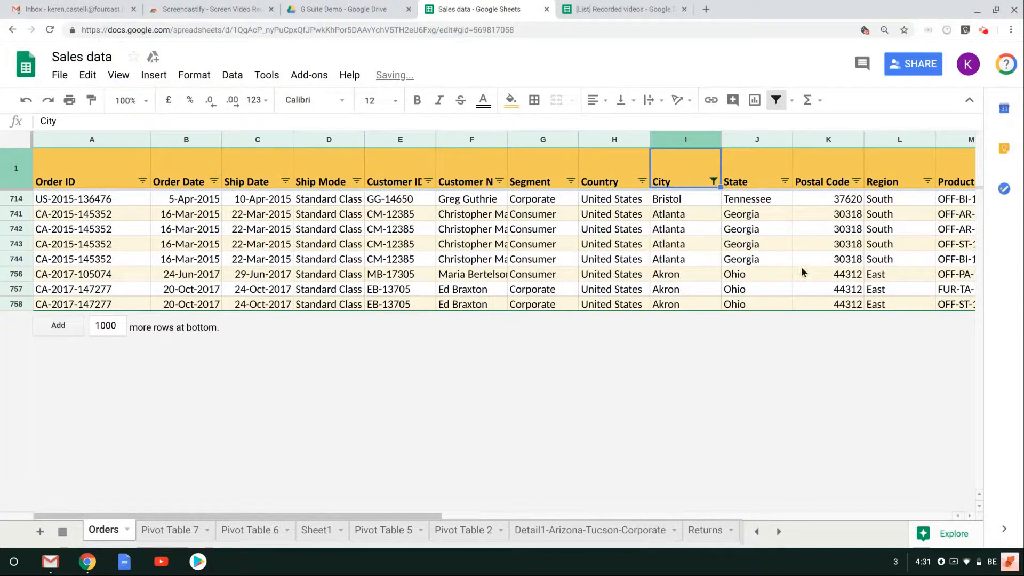
pyautogui.moveTo(686, 197); pyautogui.dragTo(683, 308)
pyautogui.click(686, 198)
pyautogui.press('Down')
pyautogui.press('Down')
pyautogui.press('Down')
pyautogui.press('Down')
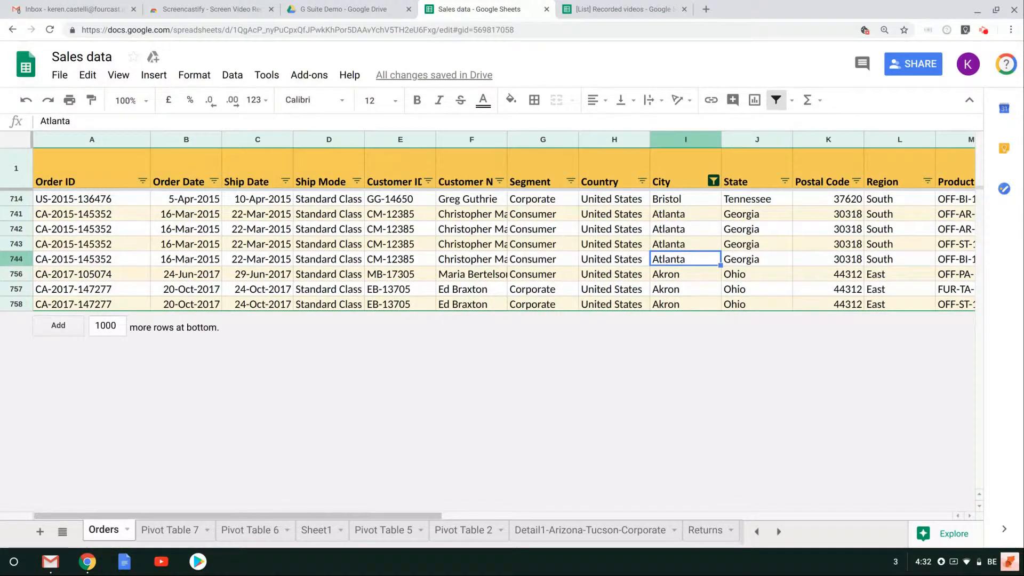
# Show all values in the City column again and turn off the filter on the Orders sheet
pyautogui.click(714, 181)
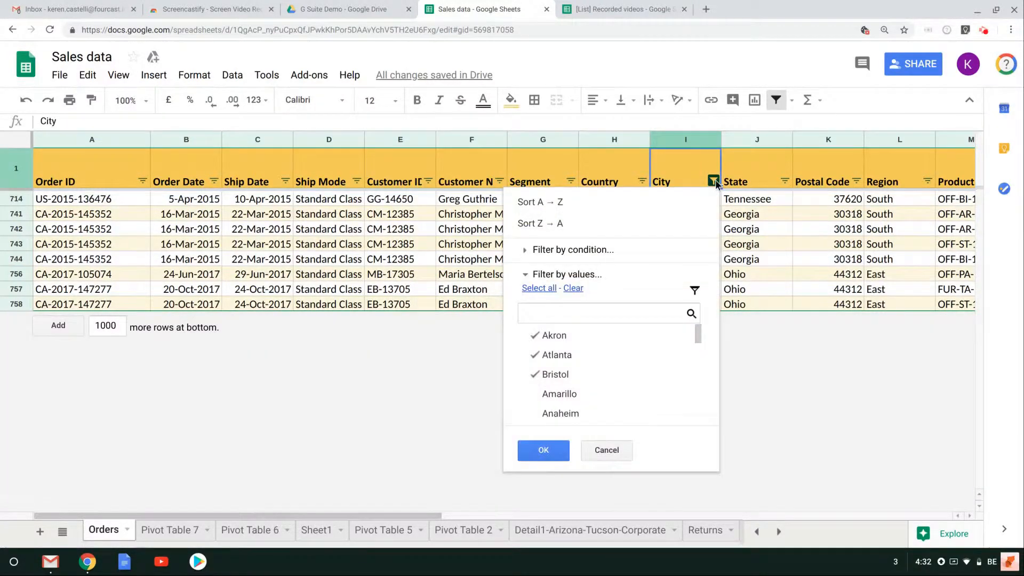
pyautogui.click(537, 291)
pyautogui.click(543, 450)
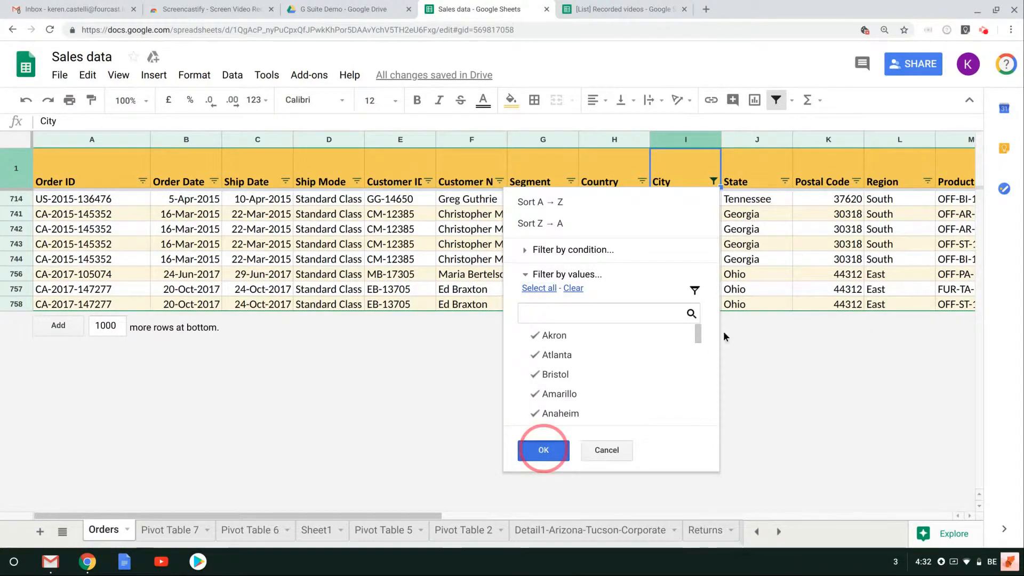
pyautogui.scroll(20, 724, 336)
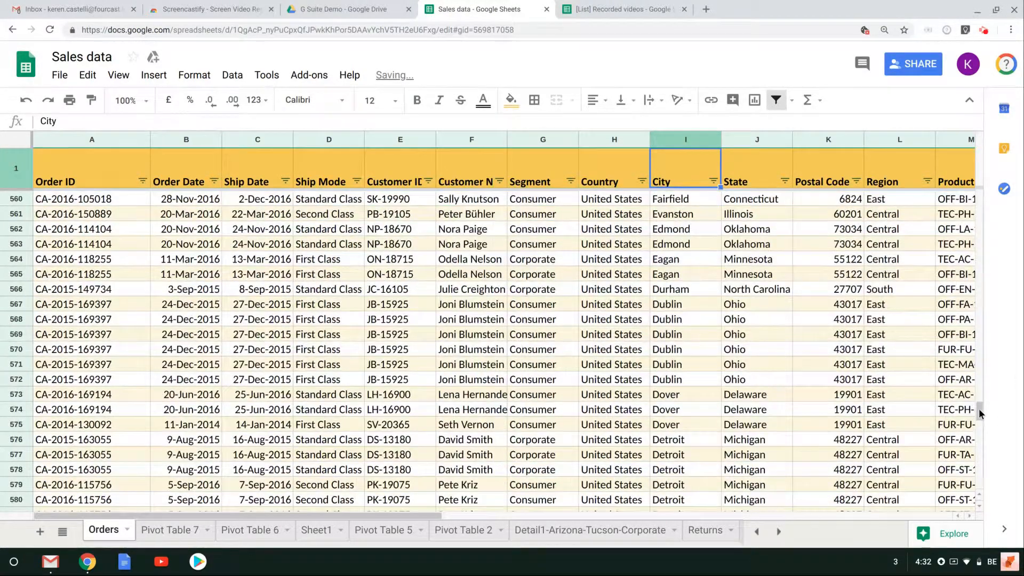
pyautogui.moveTo(980, 409); pyautogui.dragTo(985, 189)
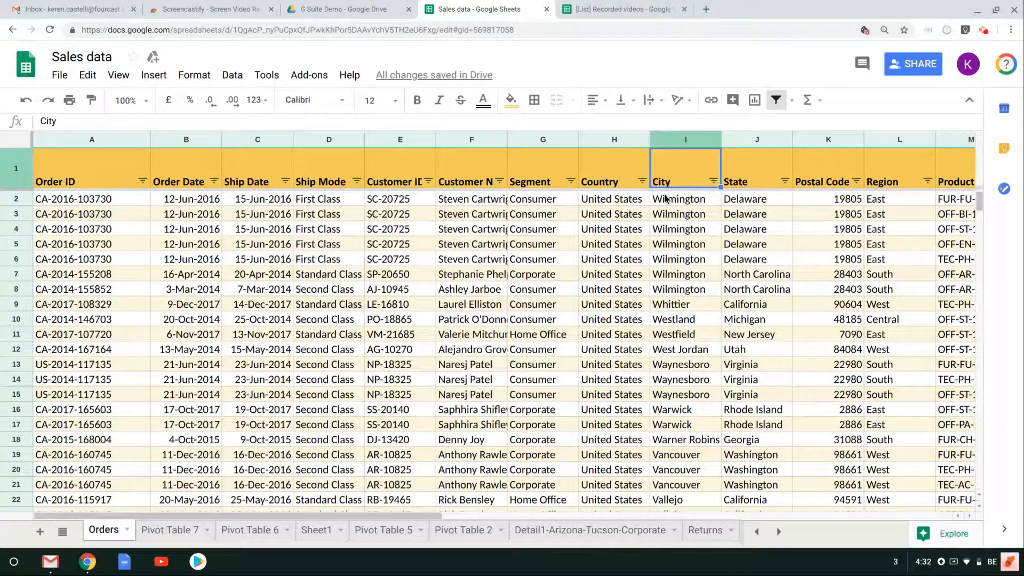
pyautogui.click(772, 100)
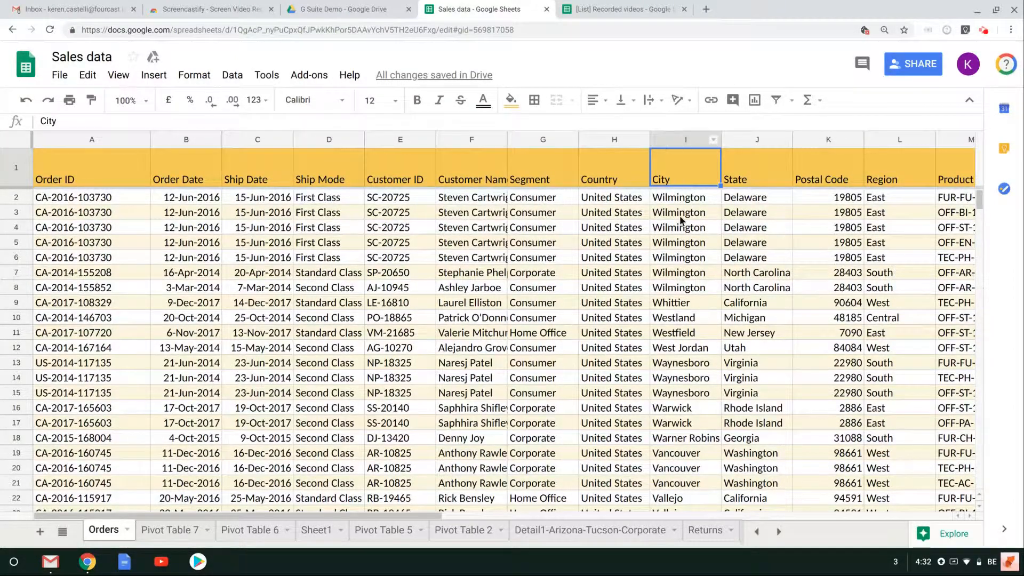
# Create a filter on only the City column and sort that column from A to Z
pyautogui.click(681, 139)
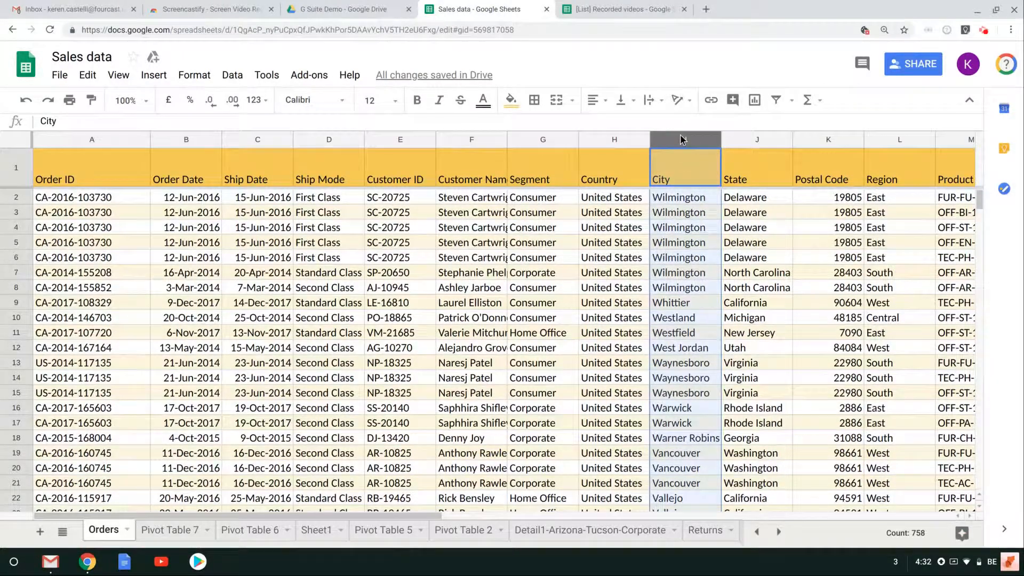
pyautogui.click(773, 100)
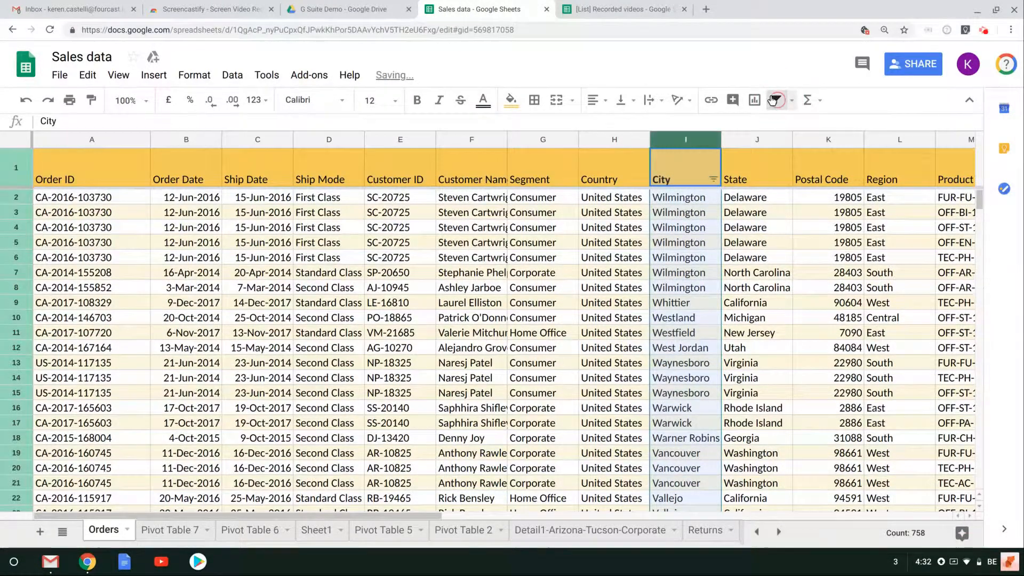
pyautogui.click(716, 227)
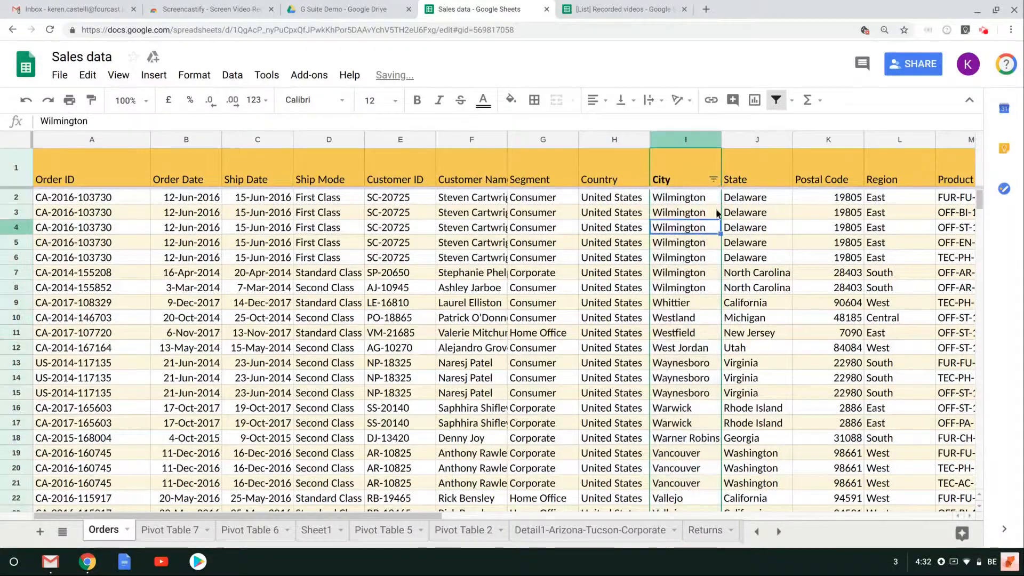
pyautogui.click(714, 179)
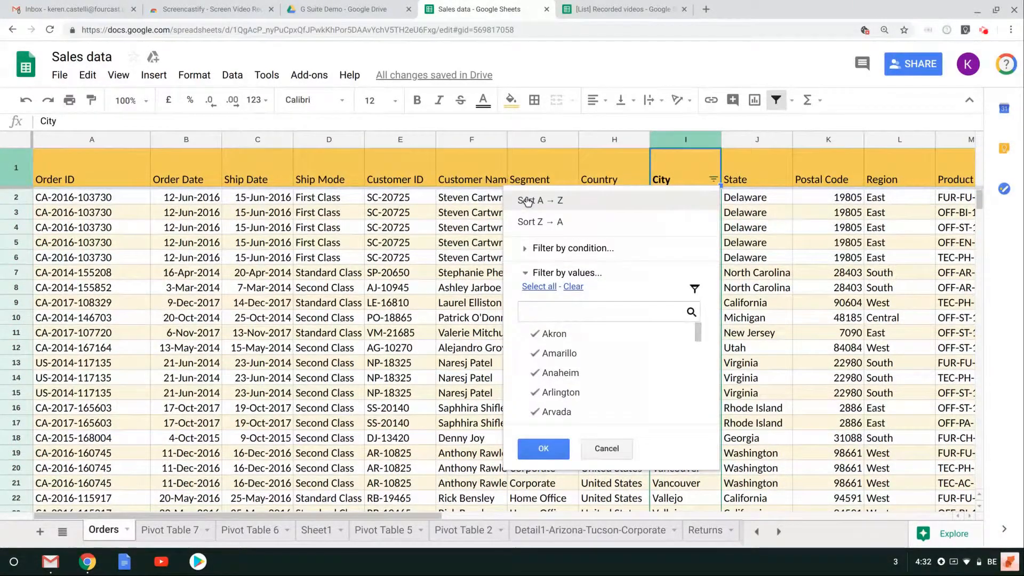
pyautogui.click(555, 202)
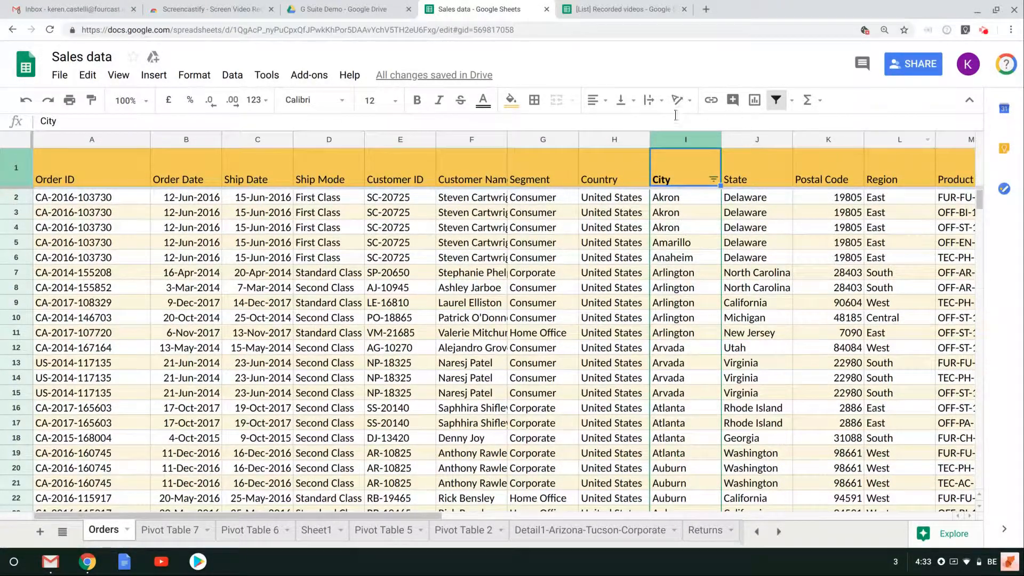
# Undo the sort and the filter that were applied to the City column alone
pyautogui.click(25, 100)
pyautogui.click(22, 100)
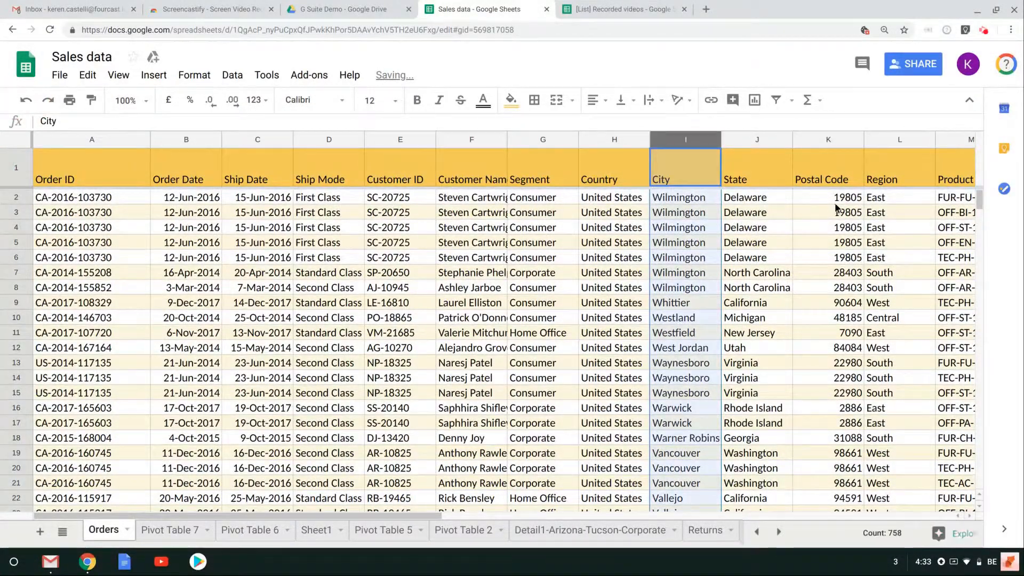
pyautogui.click(23, 100)
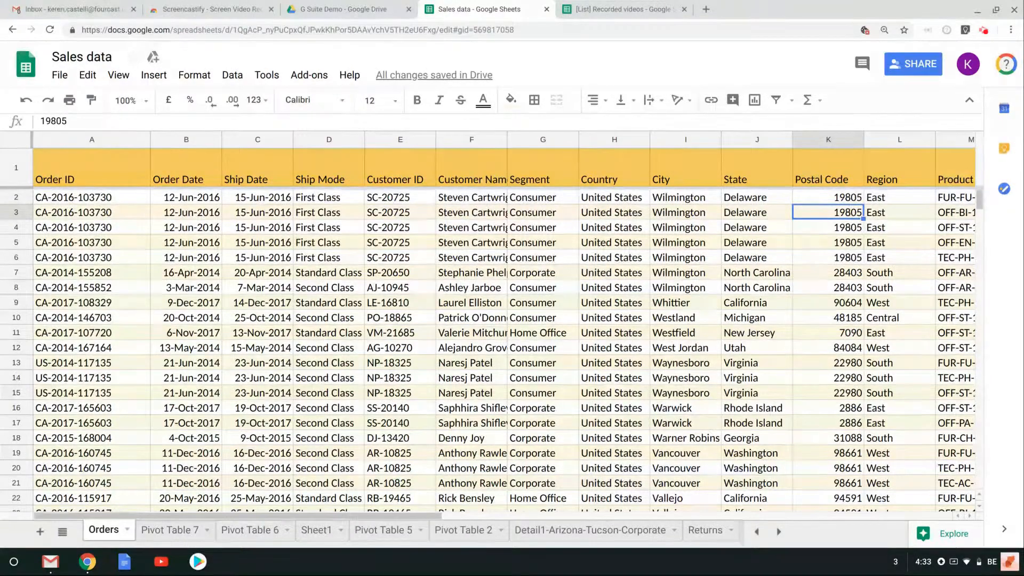
# Create a filter across the entire Orders sheet and sort the data by City from A to Z
pyautogui.click(6, 141)
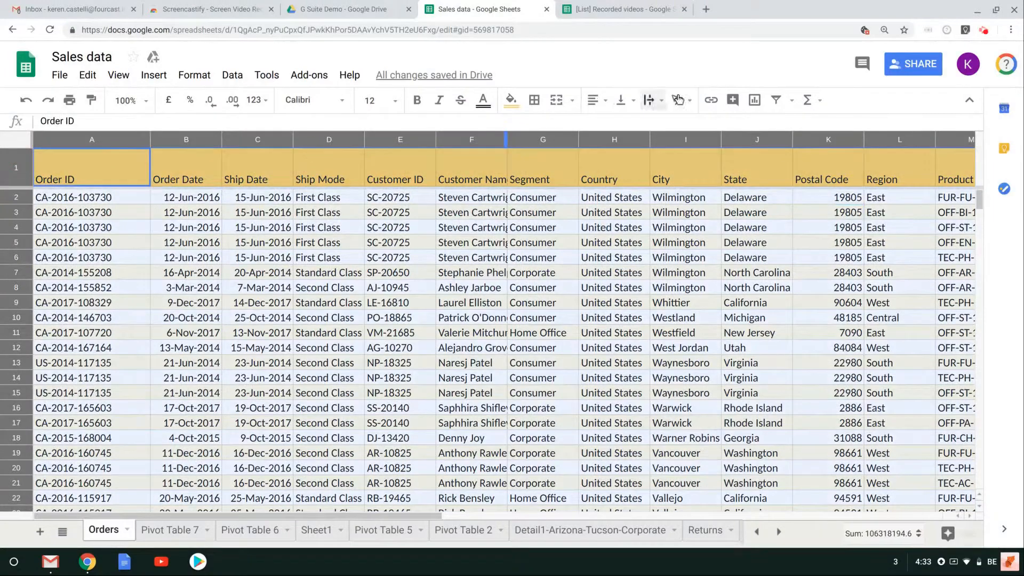
pyautogui.click(773, 98)
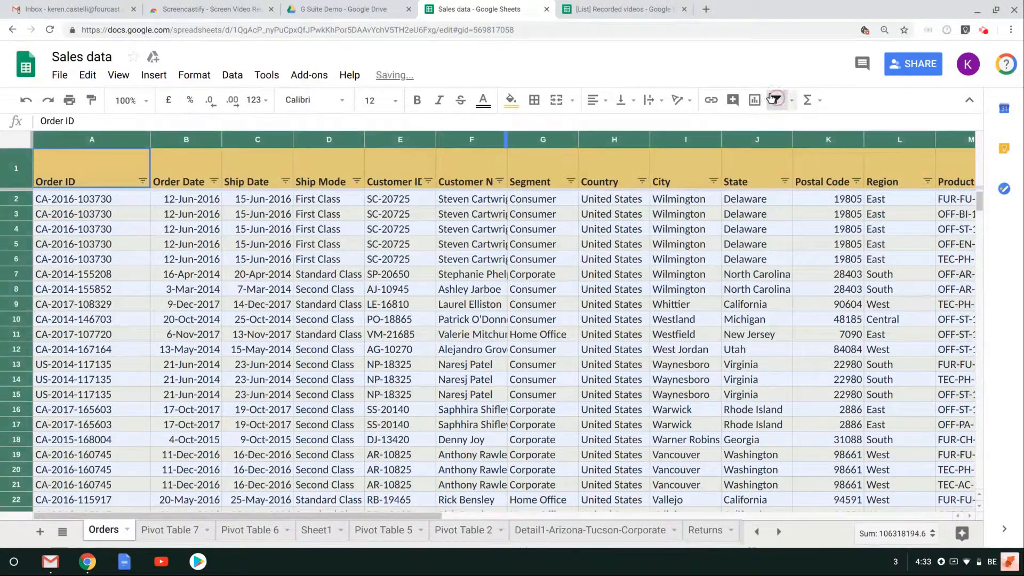
pyautogui.click(713, 182)
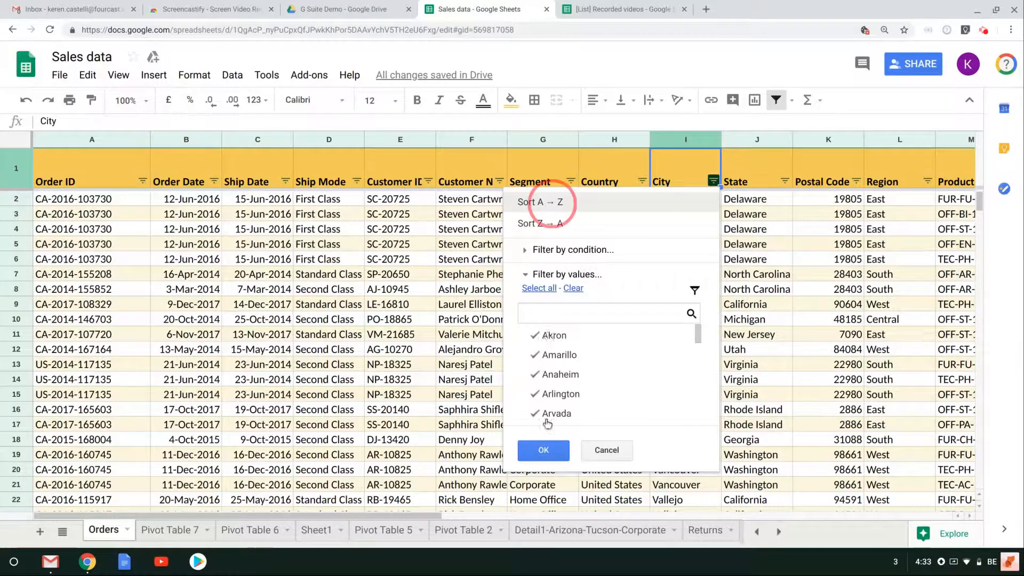
pyautogui.click(541, 203)
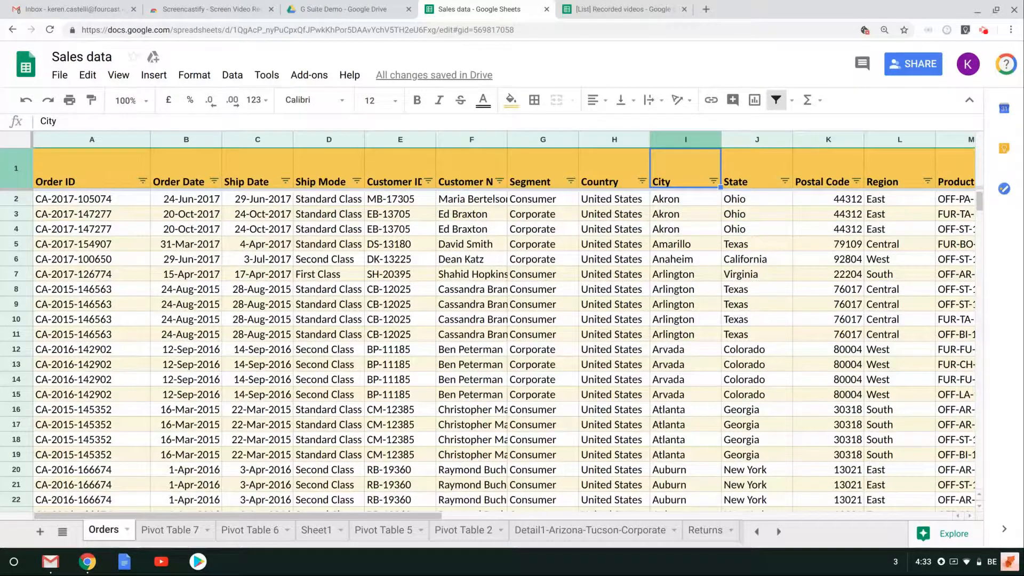
# Create a new filter view covering the whole Orders sheet and name it Atlanta
pyautogui.click(9, 142)
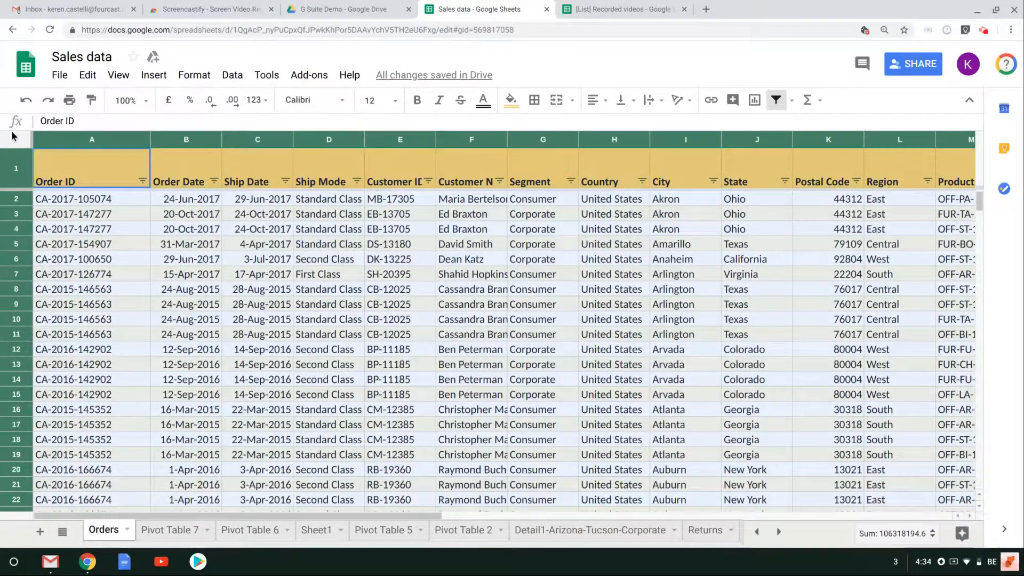
pyautogui.click(788, 101)
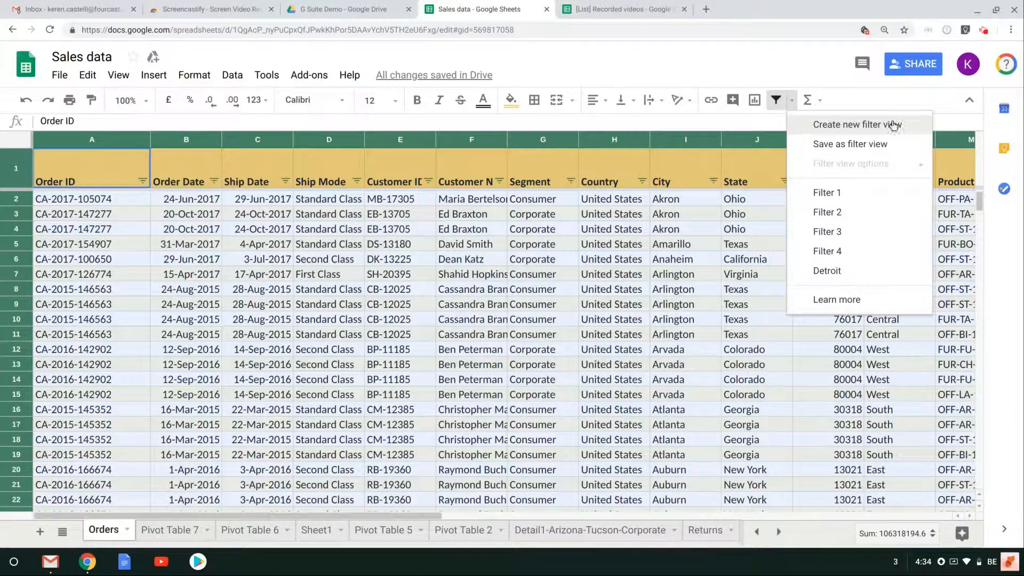
pyautogui.click(825, 126)
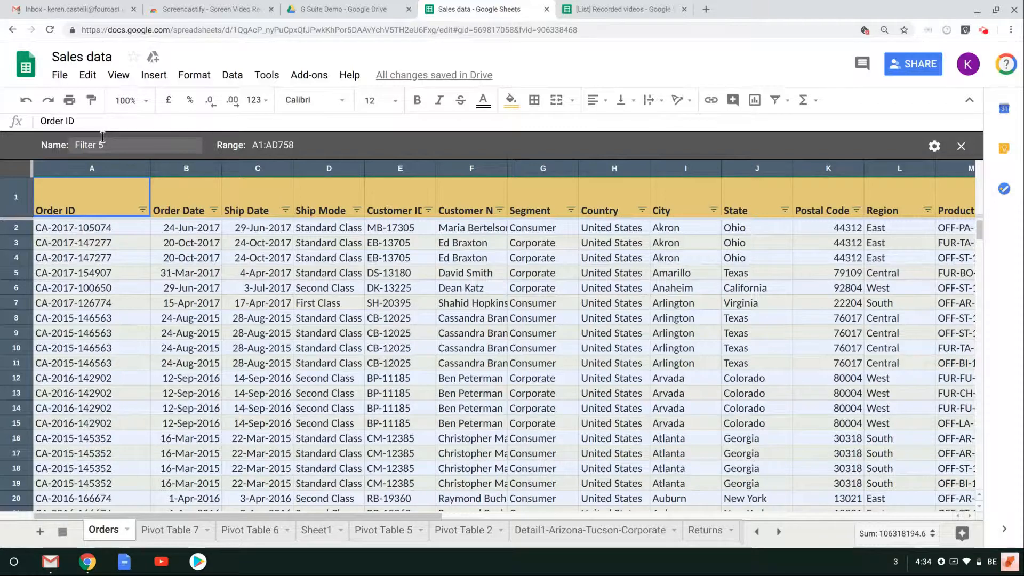
pyautogui.click(109, 137)
pyautogui.press('BackSpace')
pyautogui.press('BackSpace')
pyautogui.press('BackSpace')
pyautogui.press('BackSpace')
pyautogui.press('BackSpace')
pyautogui.press('BackSpace')
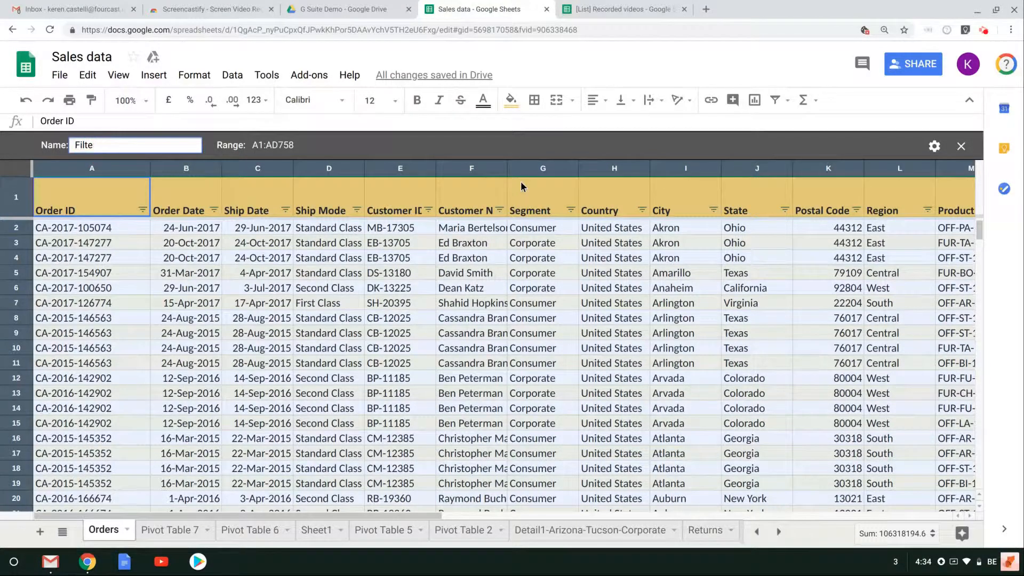
pyautogui.write('Atlanta')
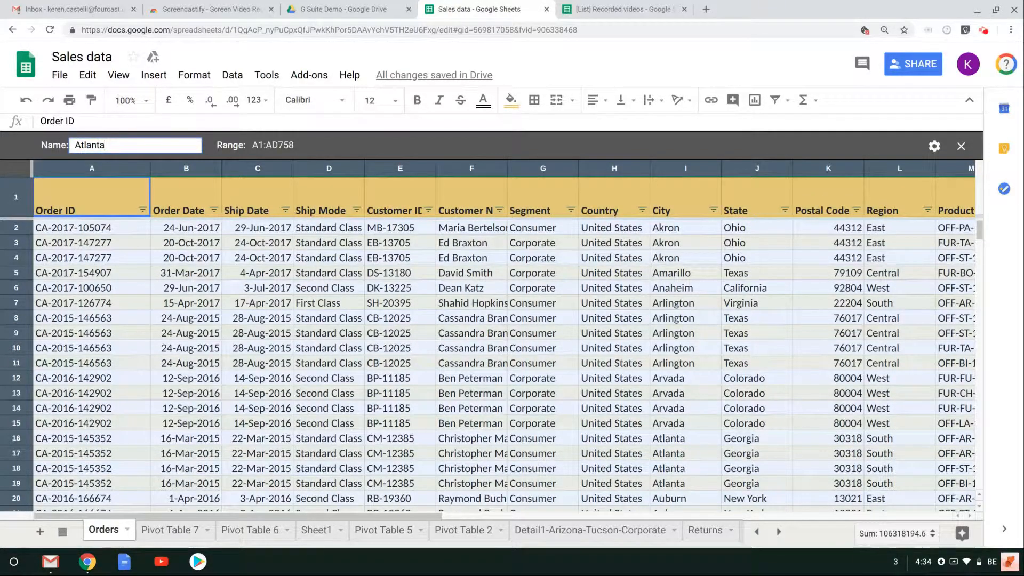
pyautogui.click(686, 239)
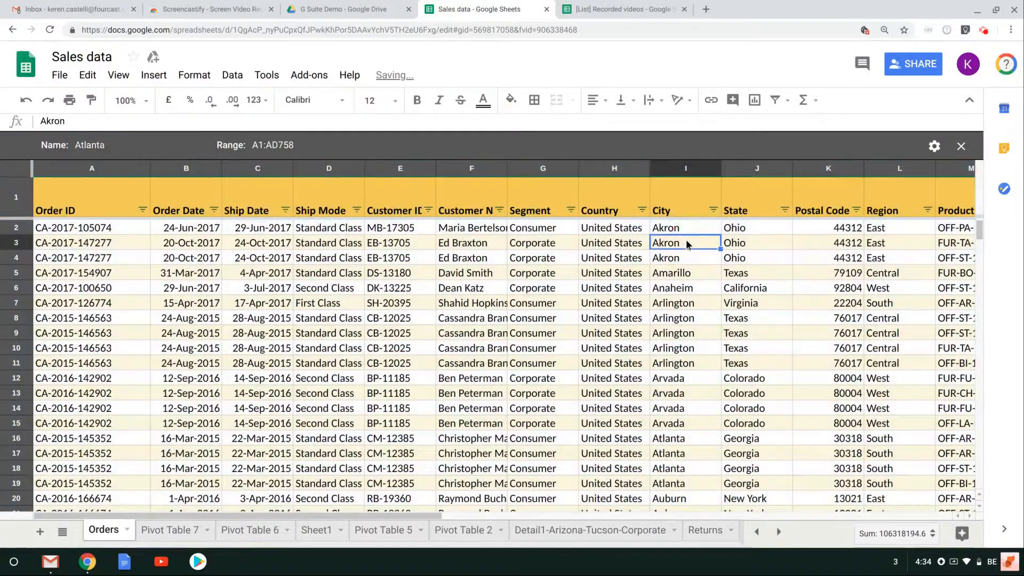
# Filter the City column by values in the filter view so that only the Atlanta rows are shown
pyautogui.click(713, 210)
pyautogui.click(574, 317)
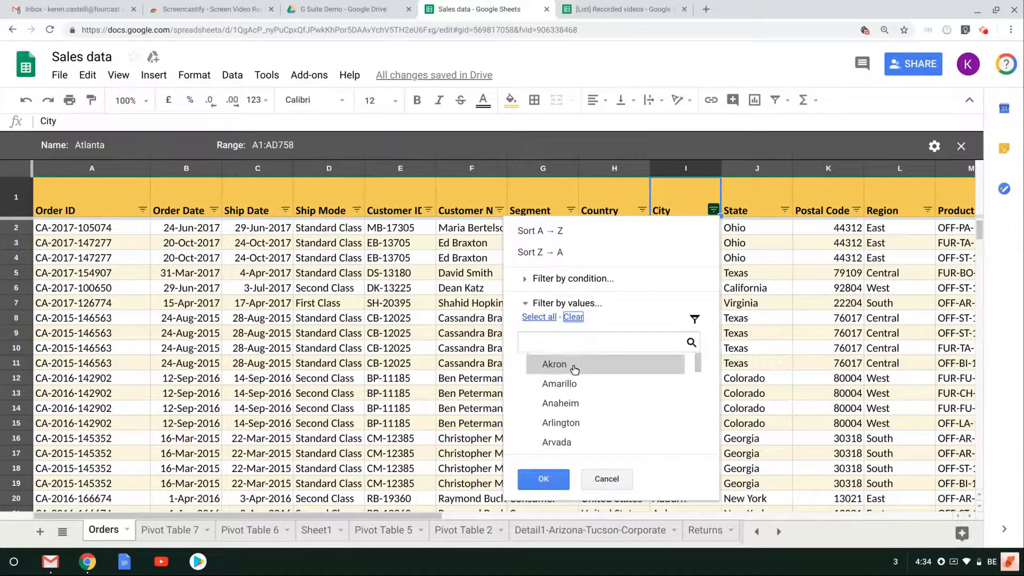
pyautogui.scroll(-1, 572, 377)
pyautogui.scroll(-1, 573, 377)
pyautogui.click(557, 424)
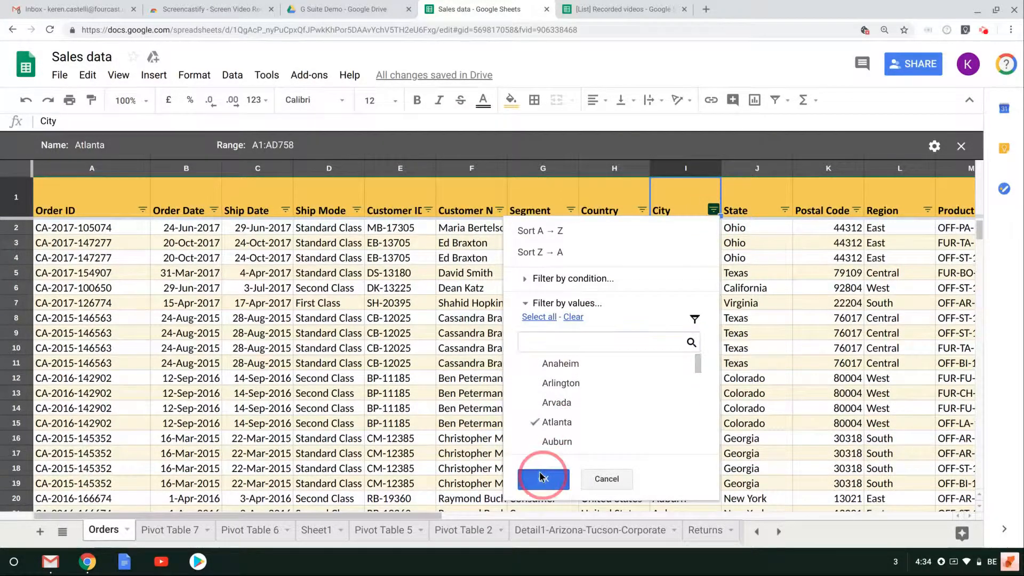
pyautogui.click(542, 478)
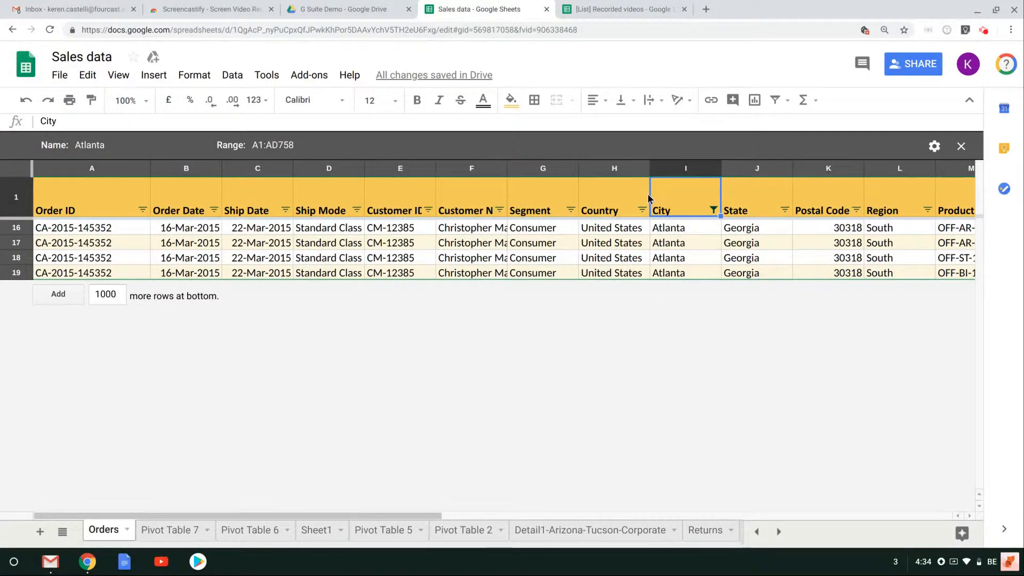
# Leave the Atlanta filter view, reapply it to check its rows, and return to the unfiltered sheet
pyautogui.click(787, 100)
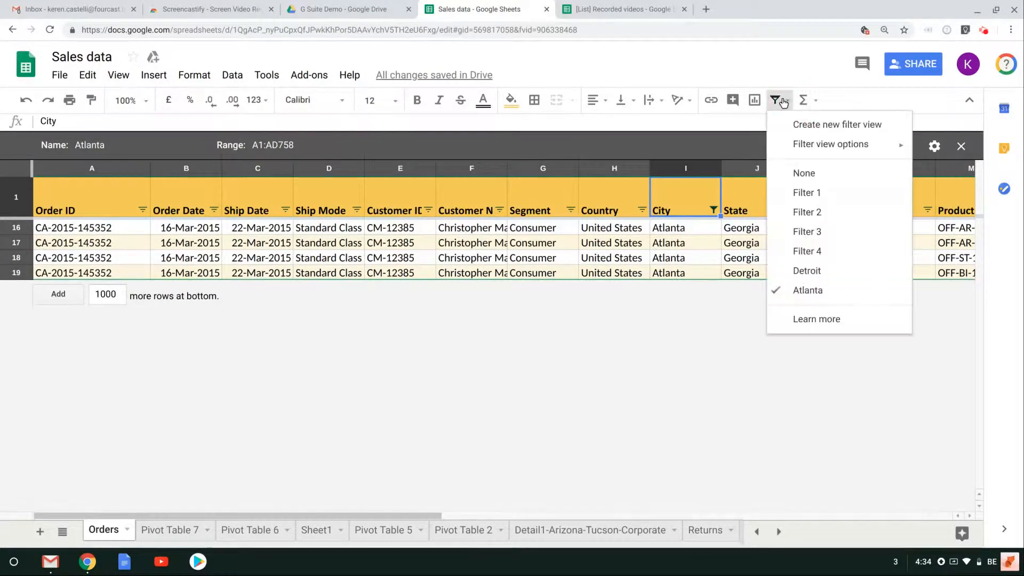
pyautogui.click(801, 174)
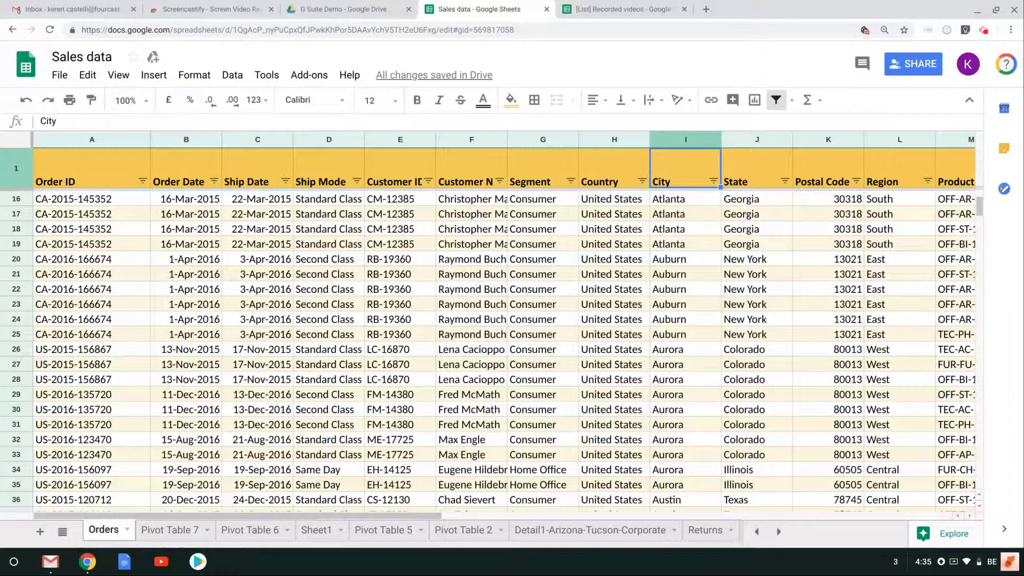
pyautogui.click(789, 101)
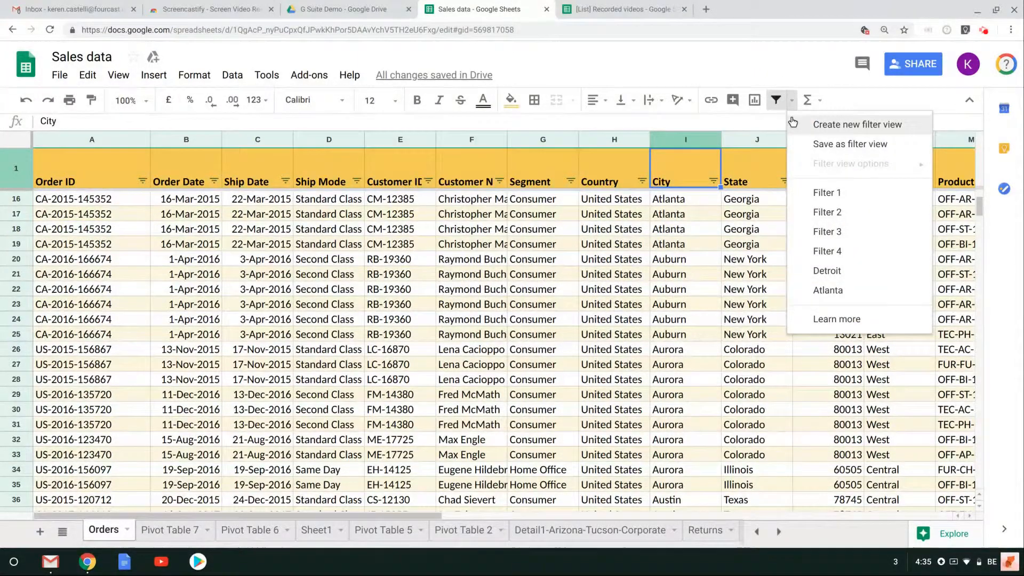
pyautogui.click(827, 290)
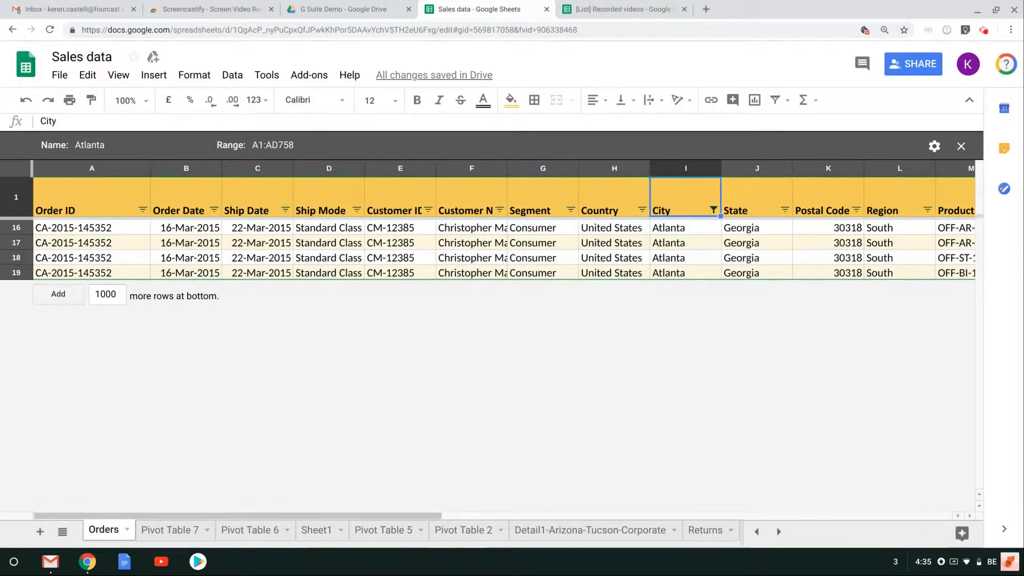
pyautogui.click(781, 99)
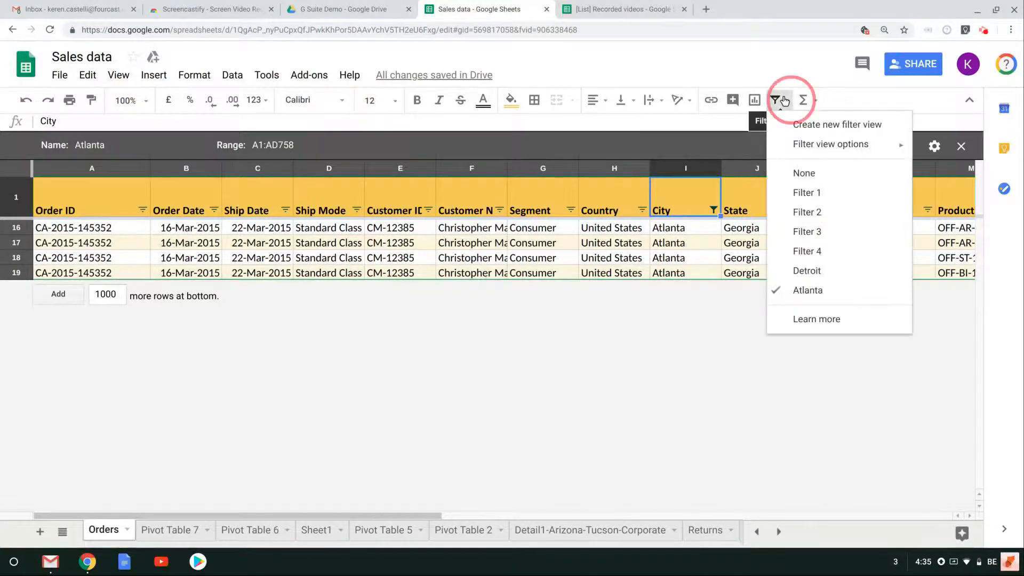
pyautogui.click(804, 174)
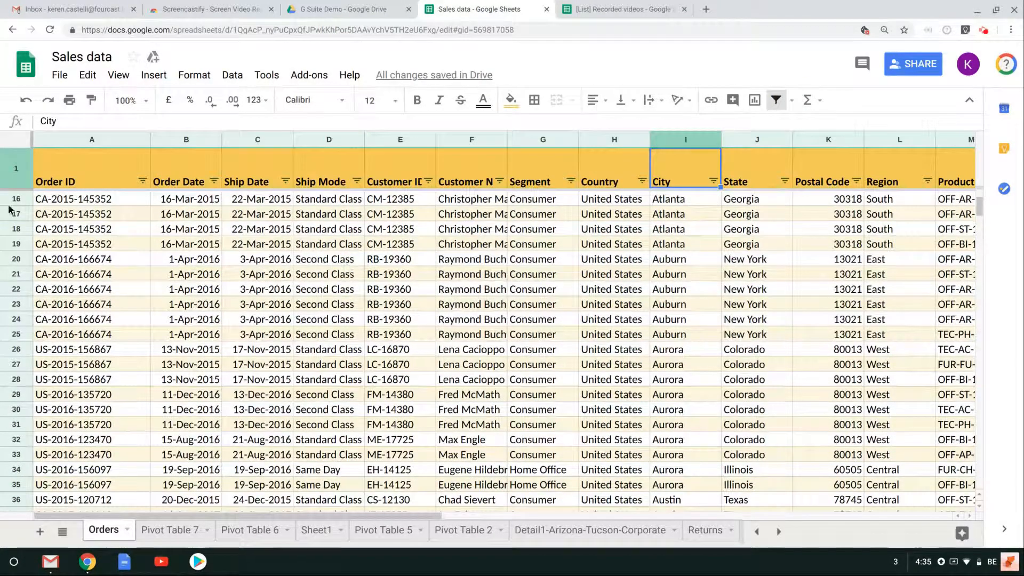
# Insert one blank row above row 2, directly below the header row of the Orders sheet
pyautogui.scroll(5, 240, 233)
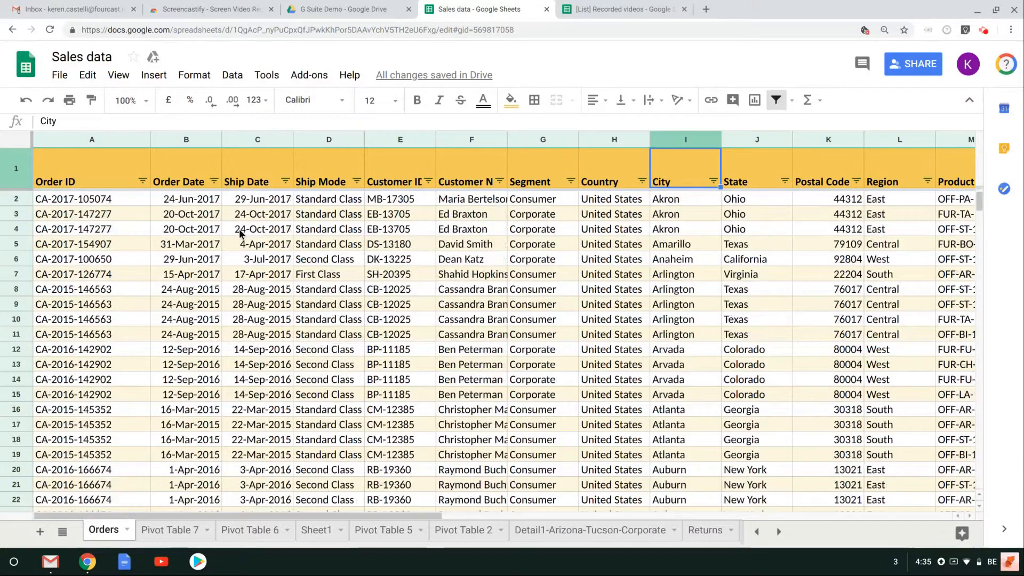
pyautogui.click(14, 199)
pyautogui.rightClick(15, 200)
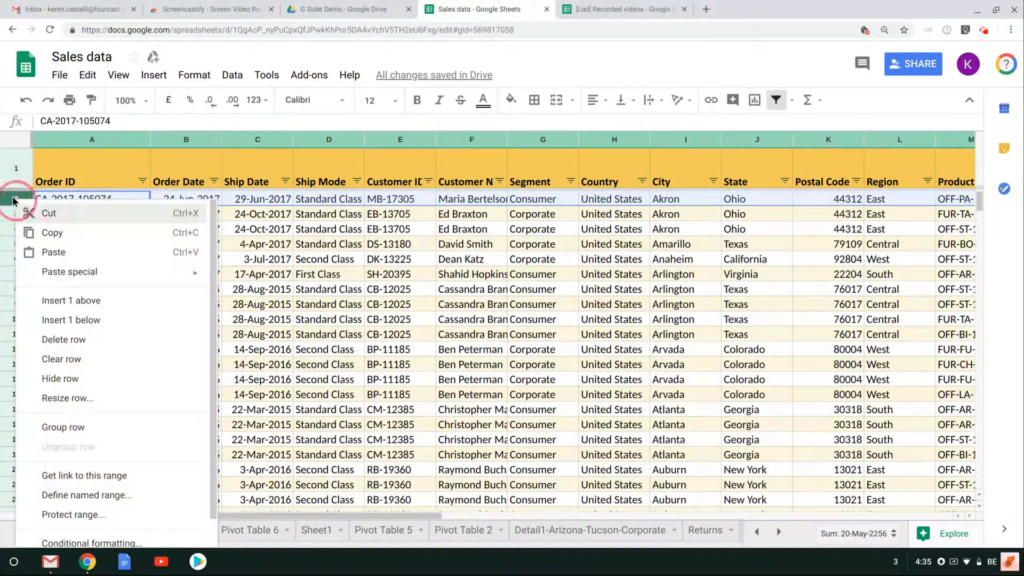
pyautogui.click(107, 305)
# Fill the blank row 2 with xx in the Order ID, Order Date, Ship Date and Ship Mode columns and Atlanta under City
pyautogui.click(85, 199)
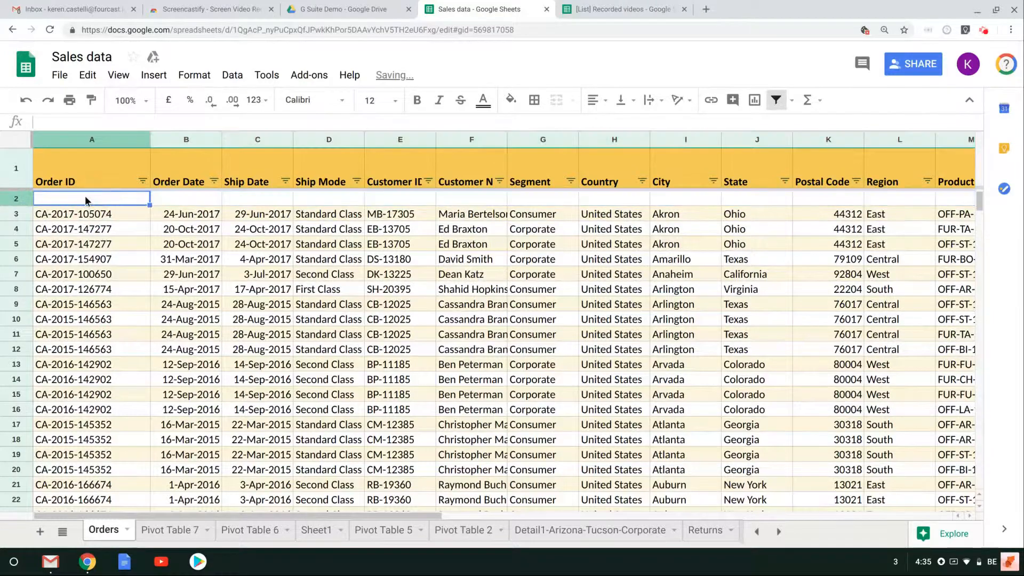
pyautogui.write('xx')
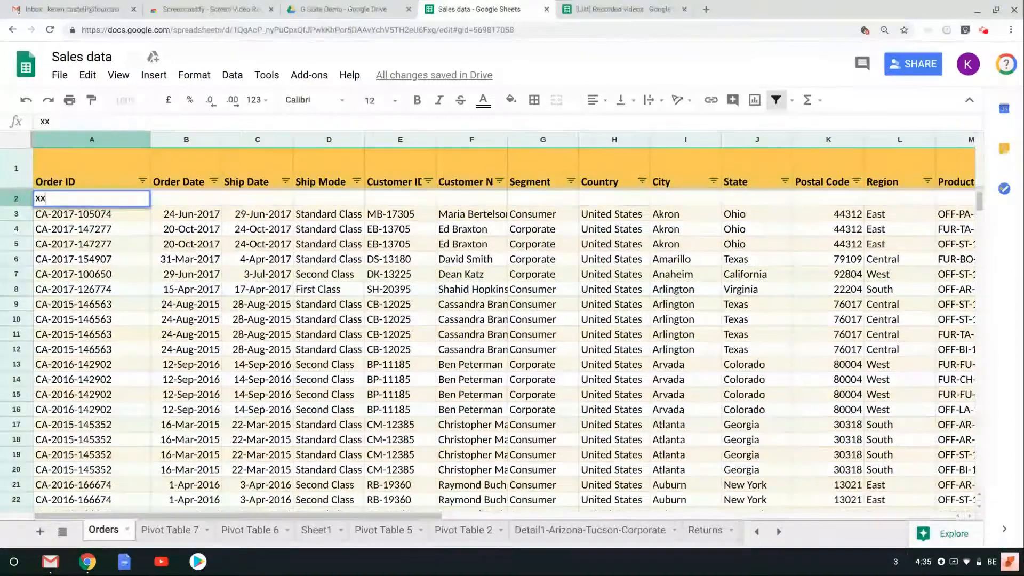
pyautogui.press('Tab')
pyautogui.write('xx')
pyautogui.press('Tab')
pyautogui.write('xx')
pyautogui.press('Tab')
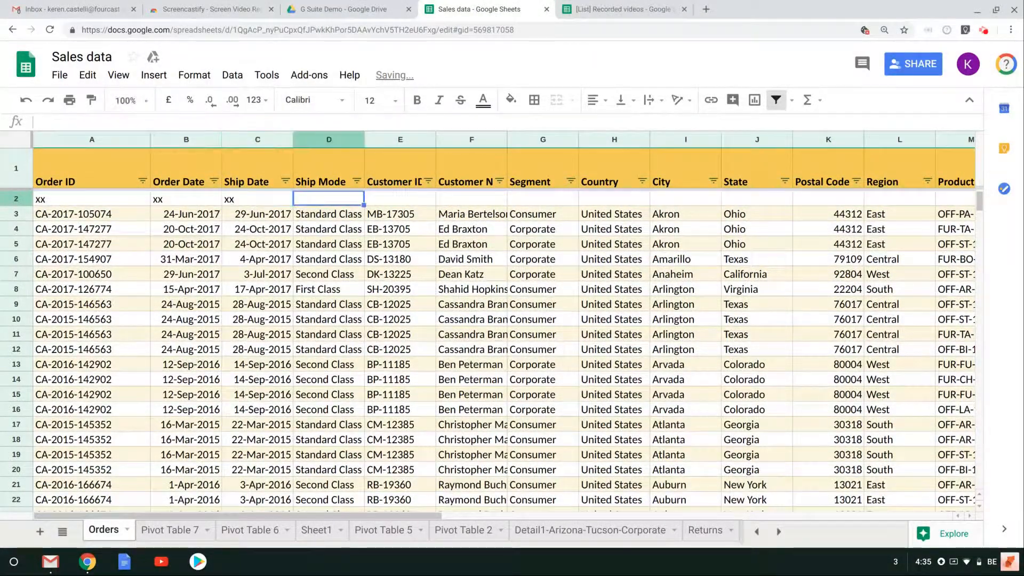
pyautogui.write('xx')
pyautogui.press('Tab')
pyautogui.press('Tab')
pyautogui.press('Tab')
pyautogui.press('Tab')
pyautogui.press('Tab')
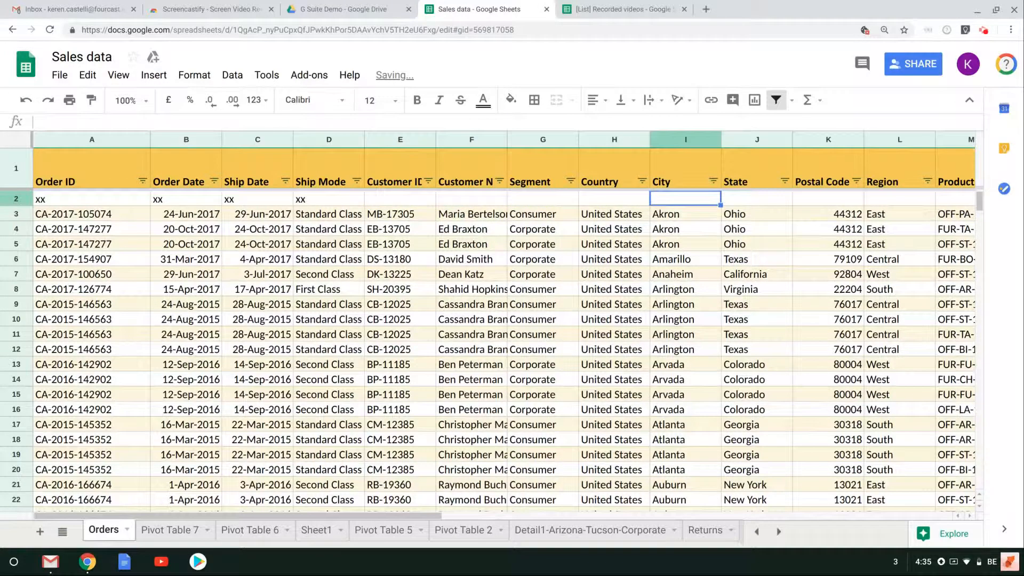
pyautogui.write('Atlanta')
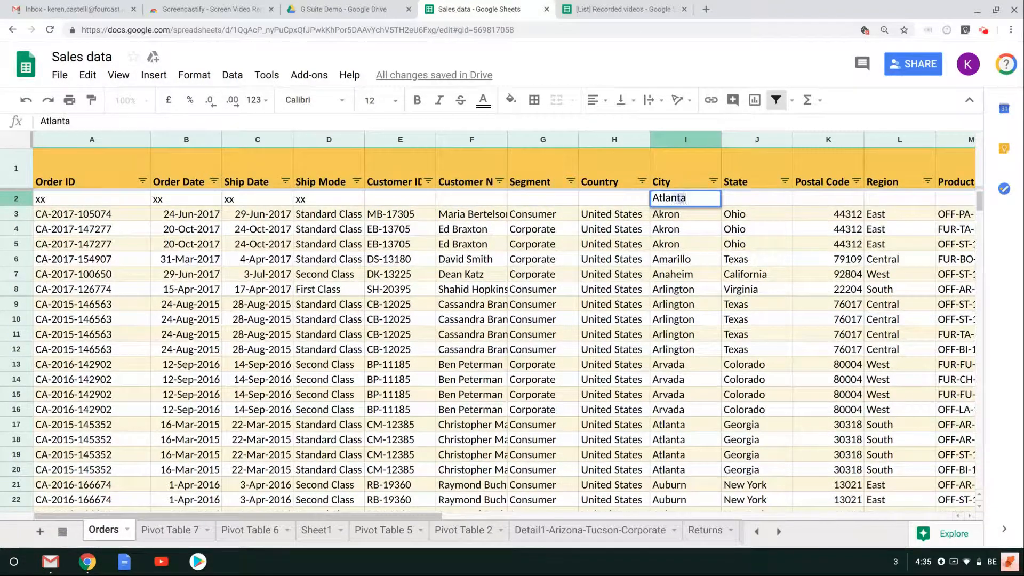
pyautogui.press('Return')
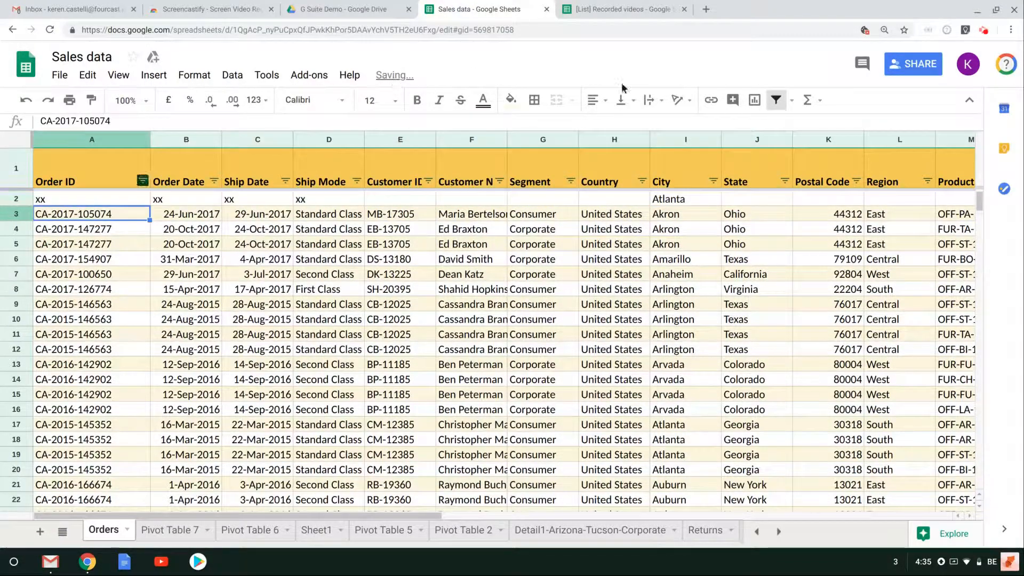
# Apply the Atlanta filter view to check whether it includes the added row, and leave the view again
pyautogui.click(788, 96)
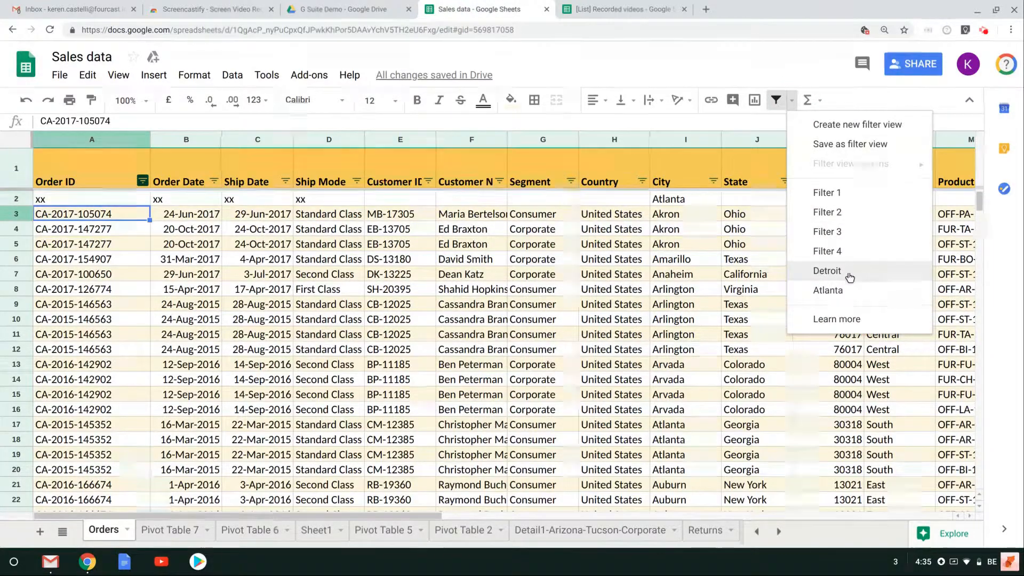
pyautogui.click(836, 289)
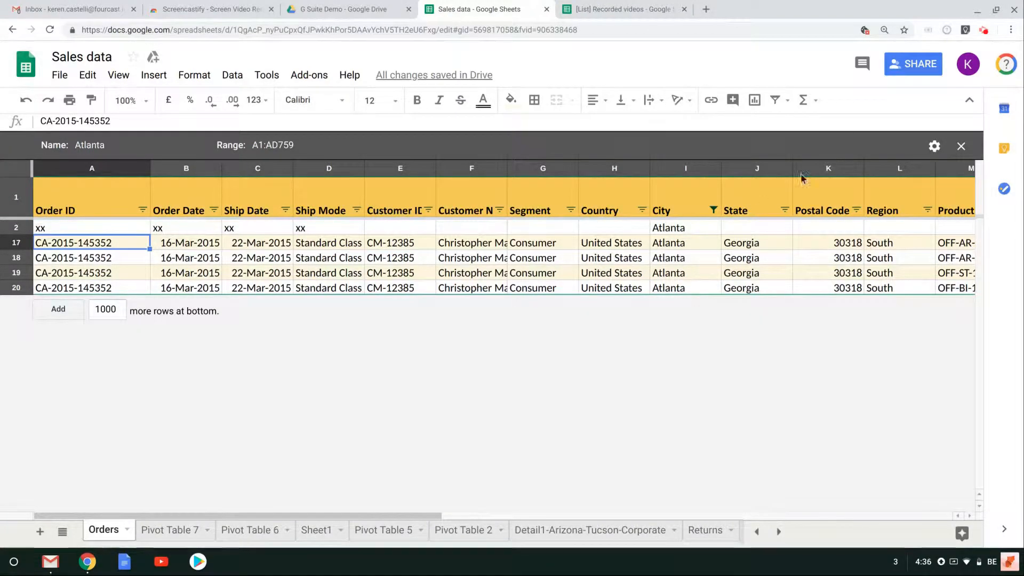
pyautogui.click(787, 100)
pyautogui.click(802, 174)
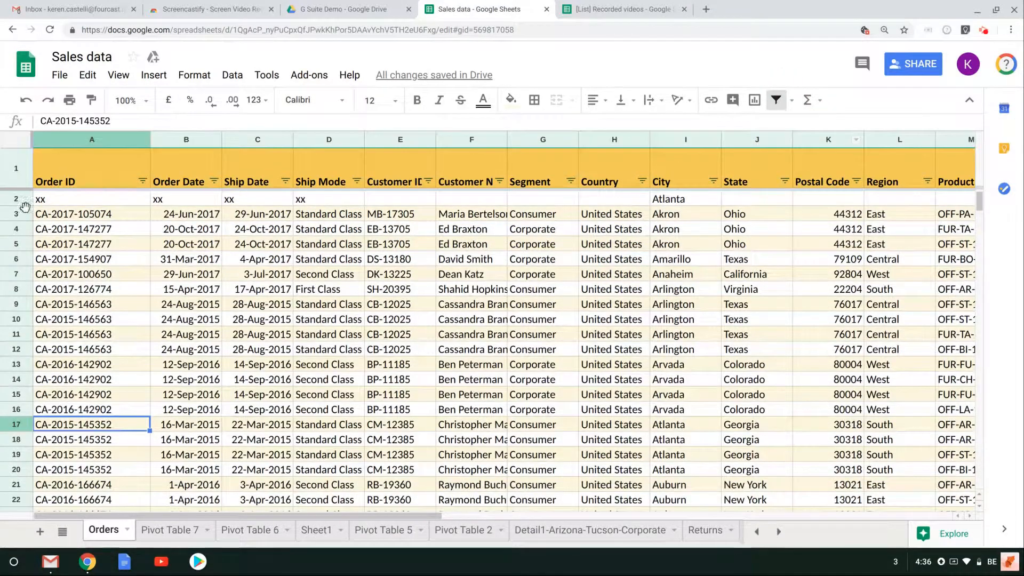
# Delete the xx test row directly below the header row of the Orders sheet
pyautogui.rightClick(21, 199)
pyautogui.click(92, 336)
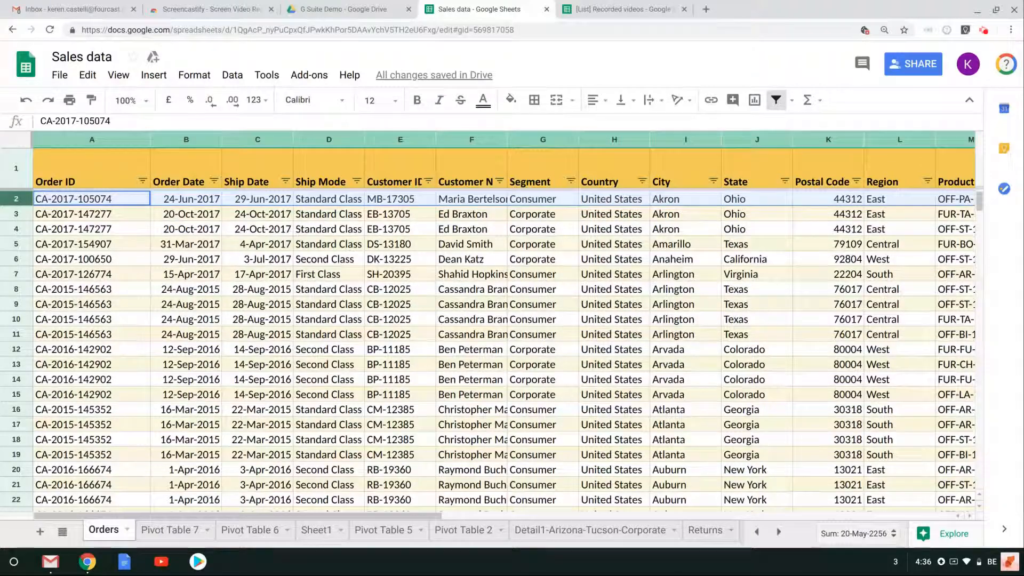
pyautogui.click(984, 30)
pyautogui.click(962, 181)
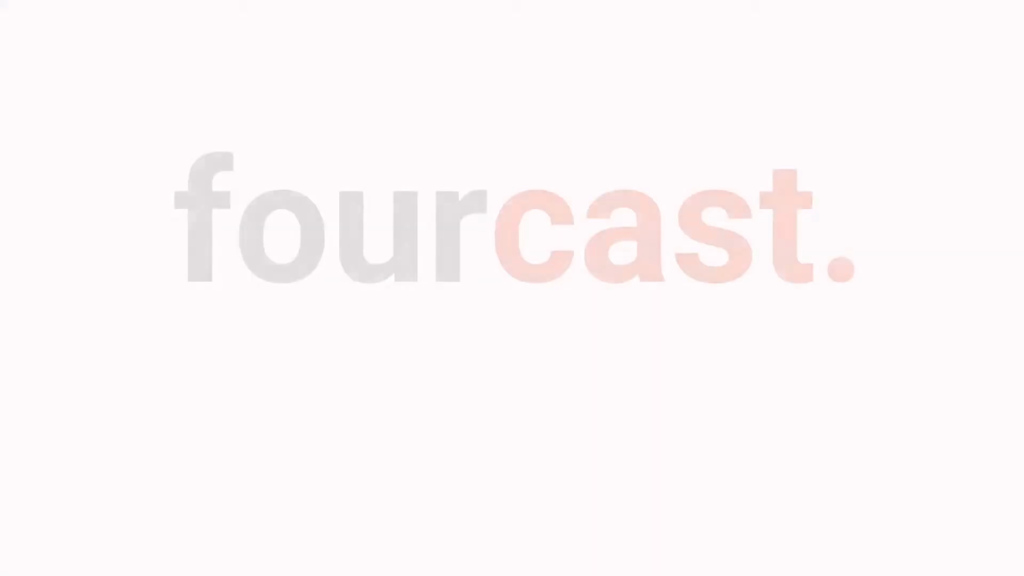